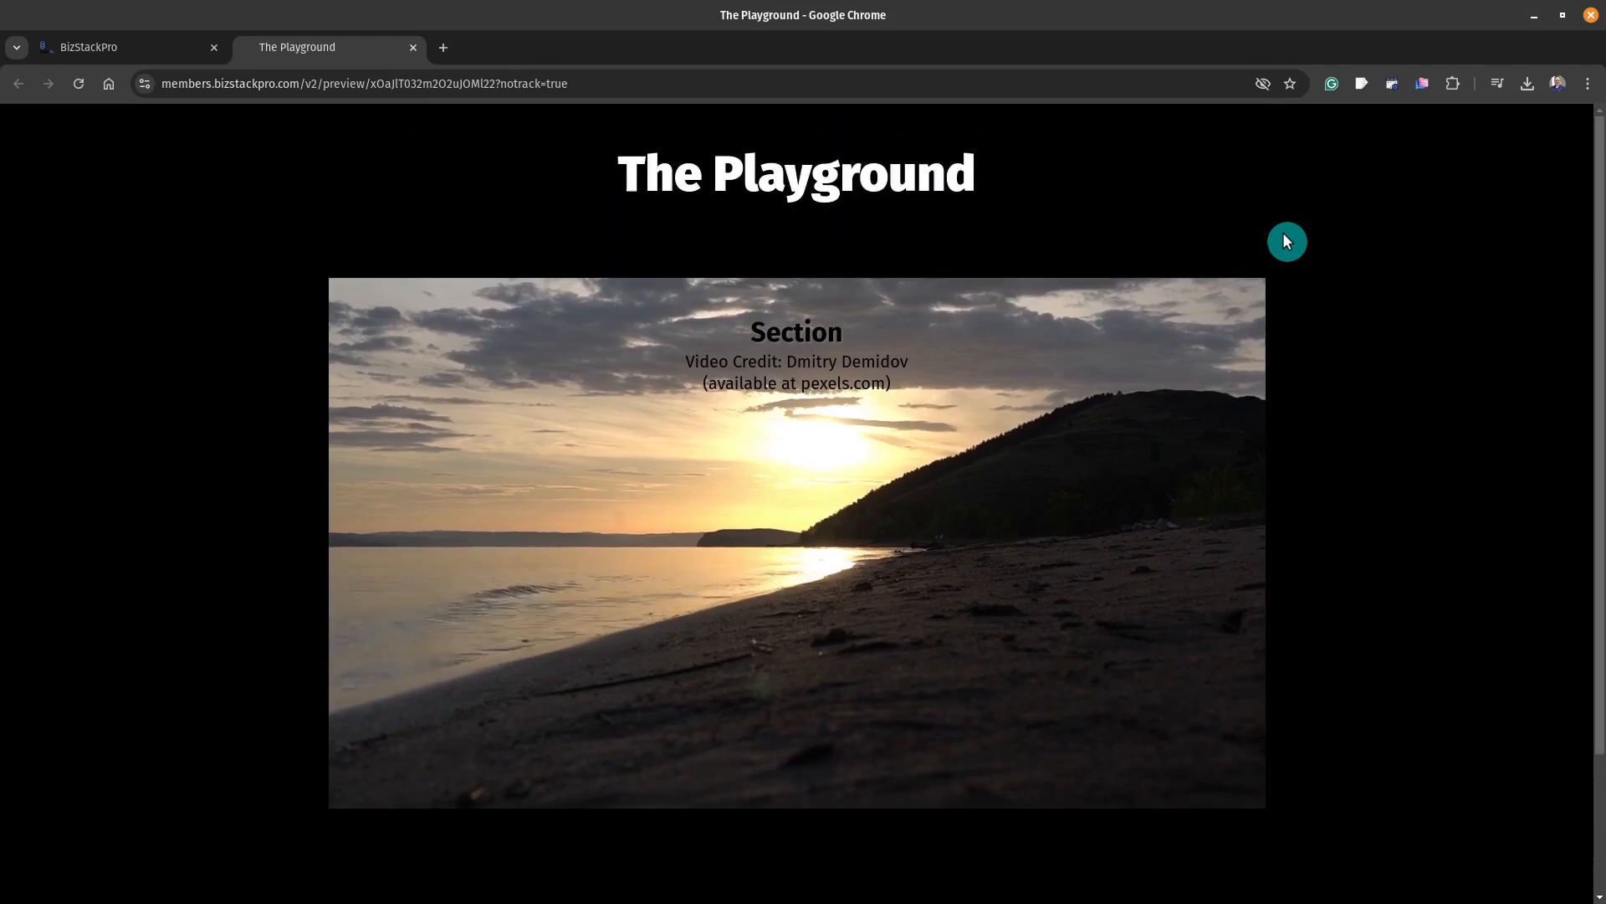
# Step: Examine how the section's background video behaves while scrolling through the Playground page preview
pyautogui.scroll(2, 1287, 241)
pyautogui.scroll(-2, 1286, 242)
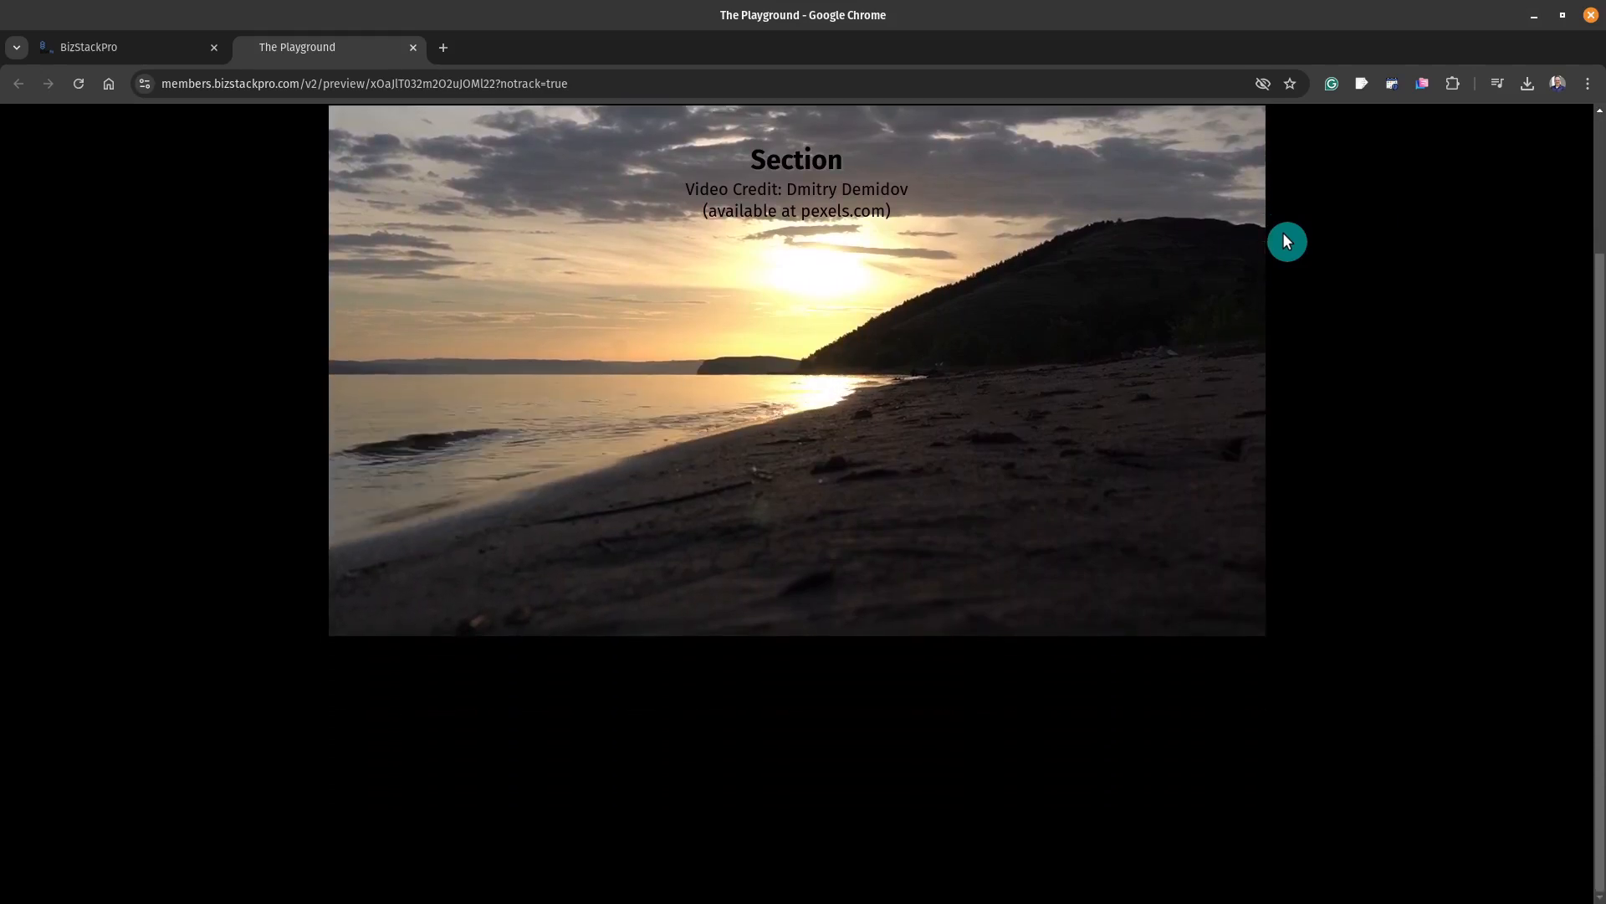
pyautogui.scroll(2, 1287, 242)
pyautogui.scroll(-2, 1286, 242)
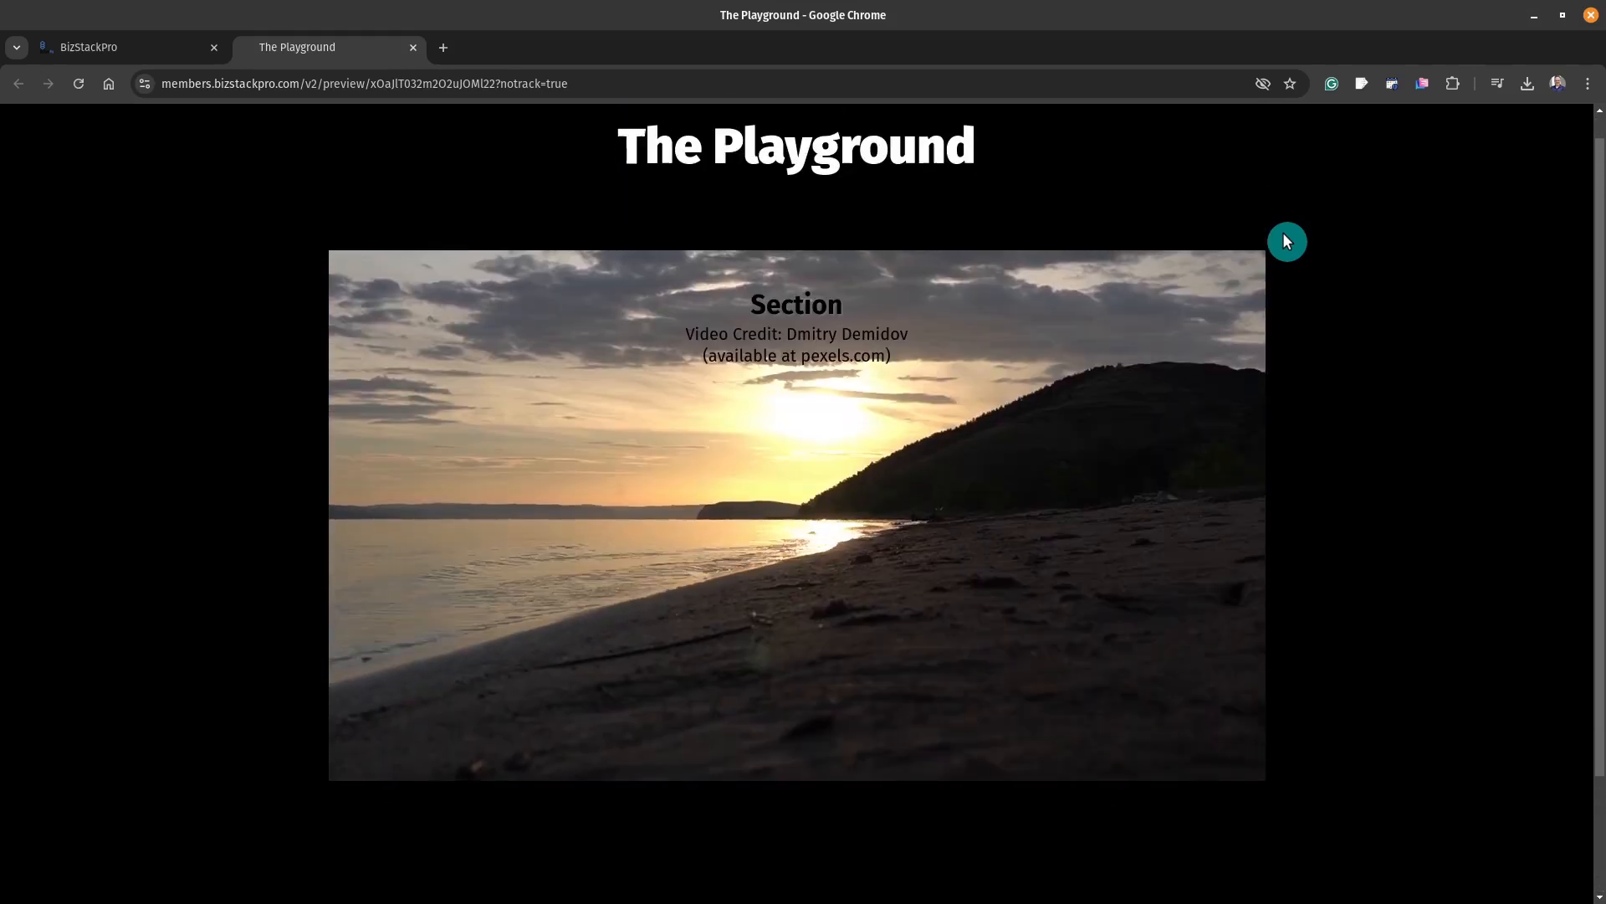
pyautogui.scroll(2, 1287, 241)
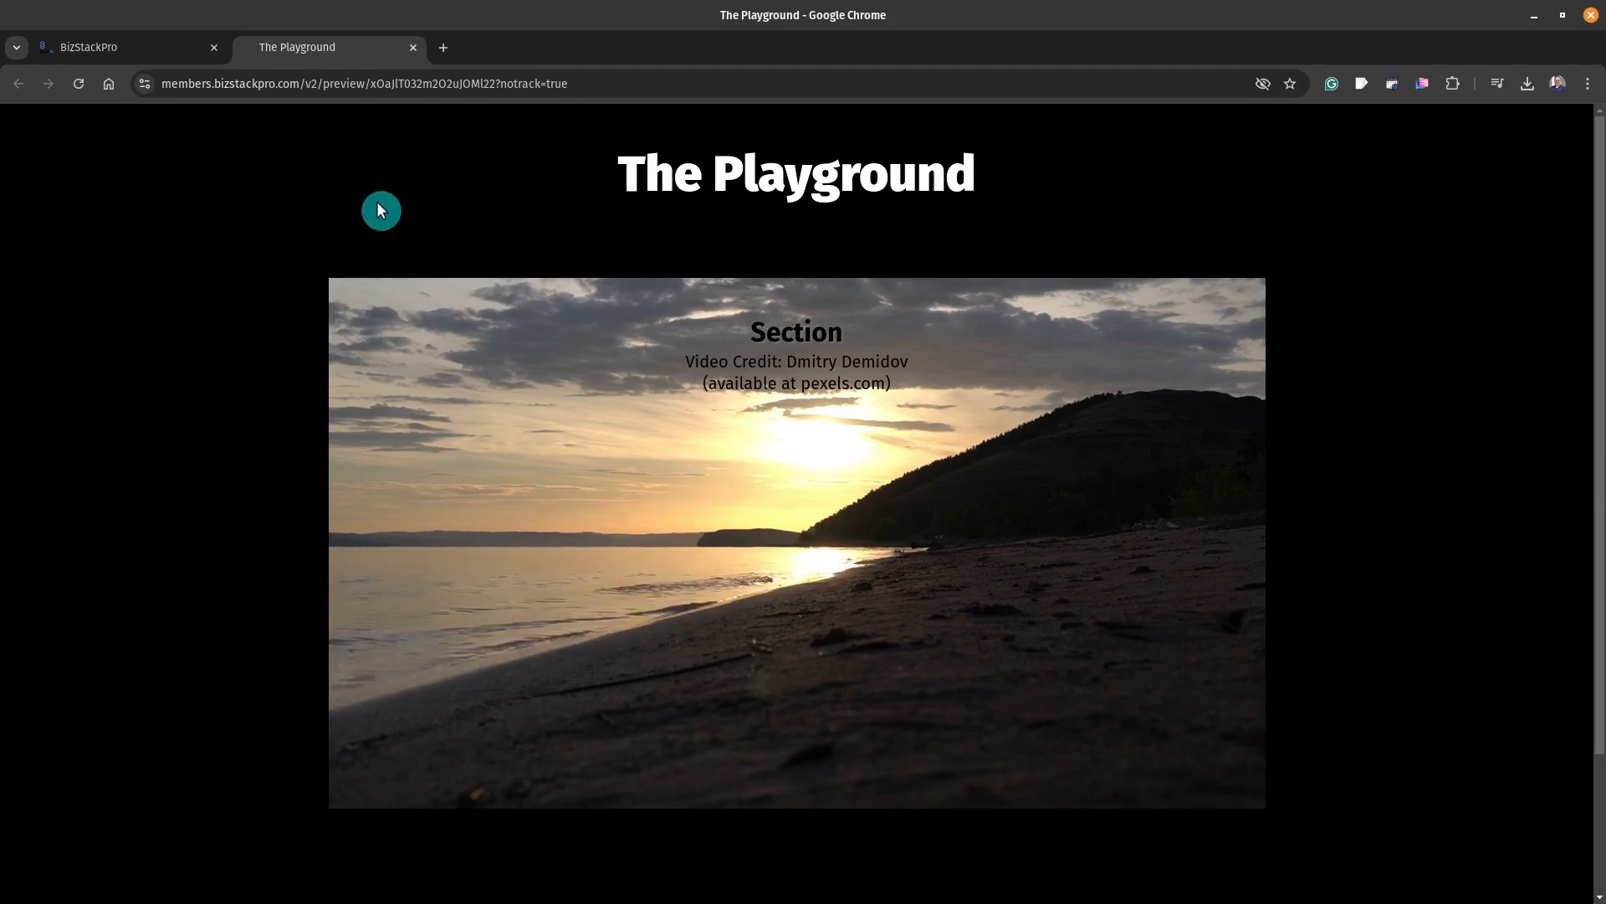
# Step: Close the preview and set TestSection's background media type to Image
pyautogui.click(412, 49)
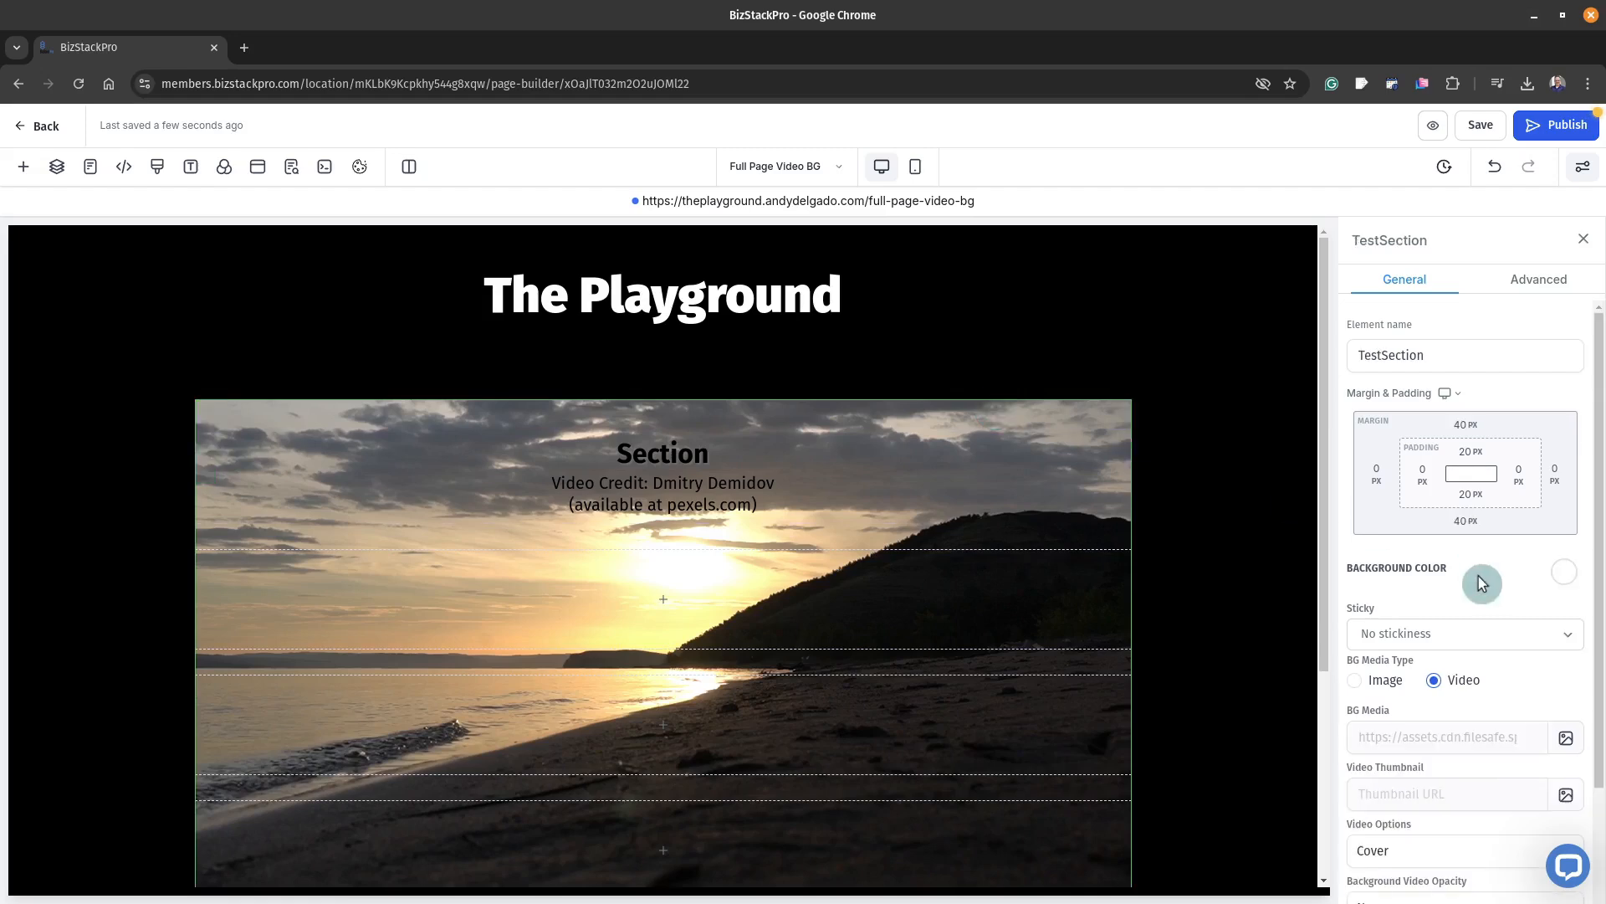
pyautogui.click(1357, 680)
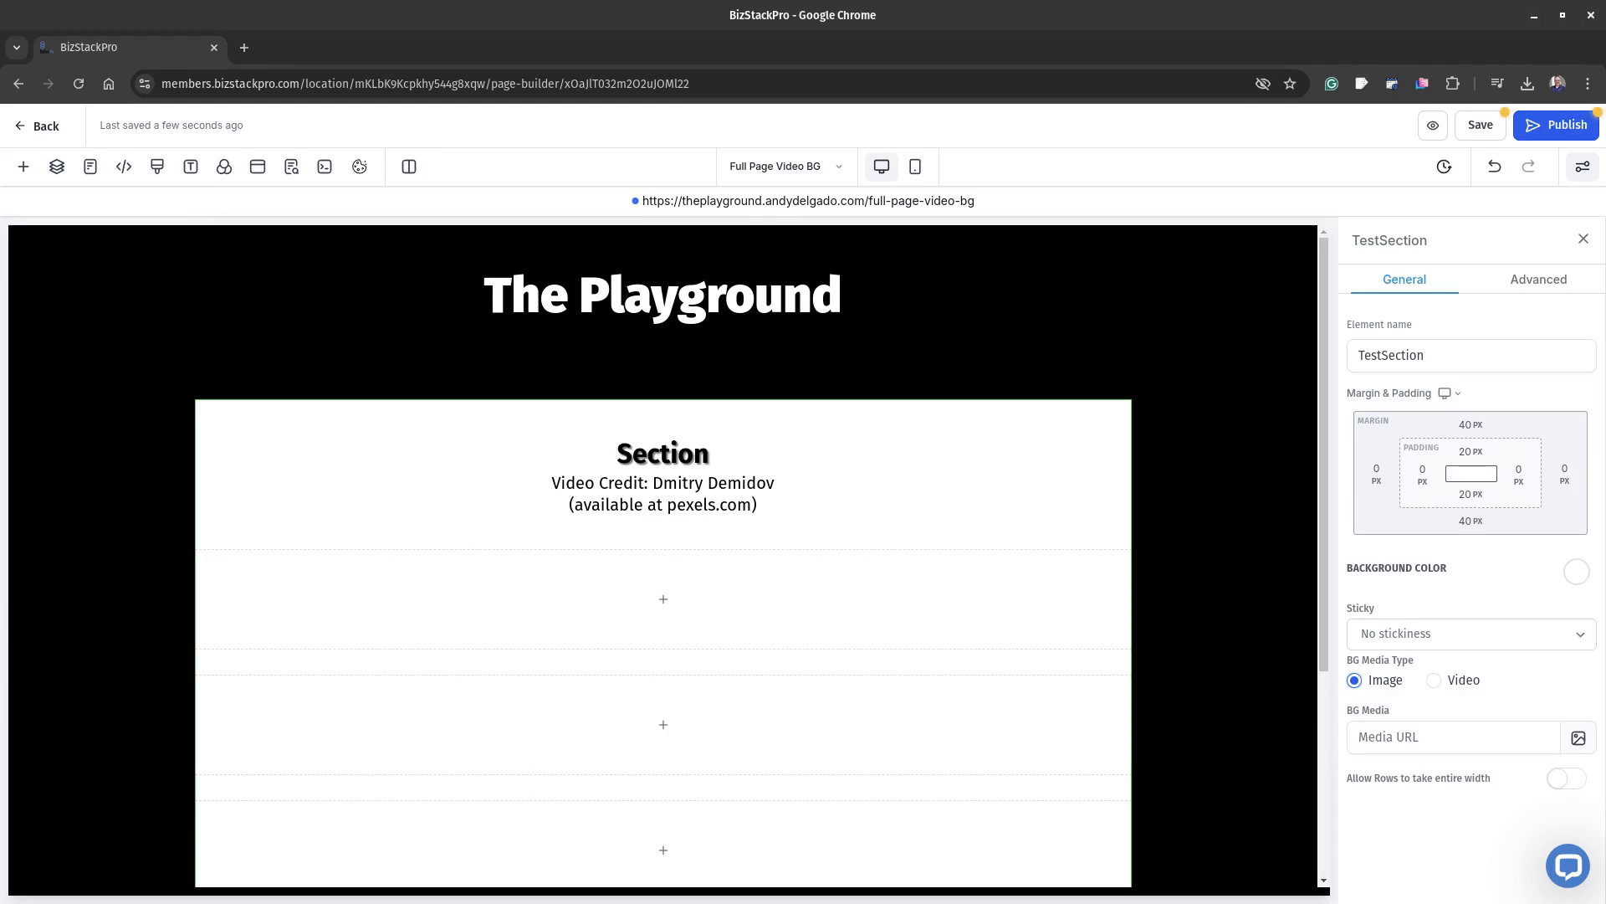
pyautogui.click(82, 298)
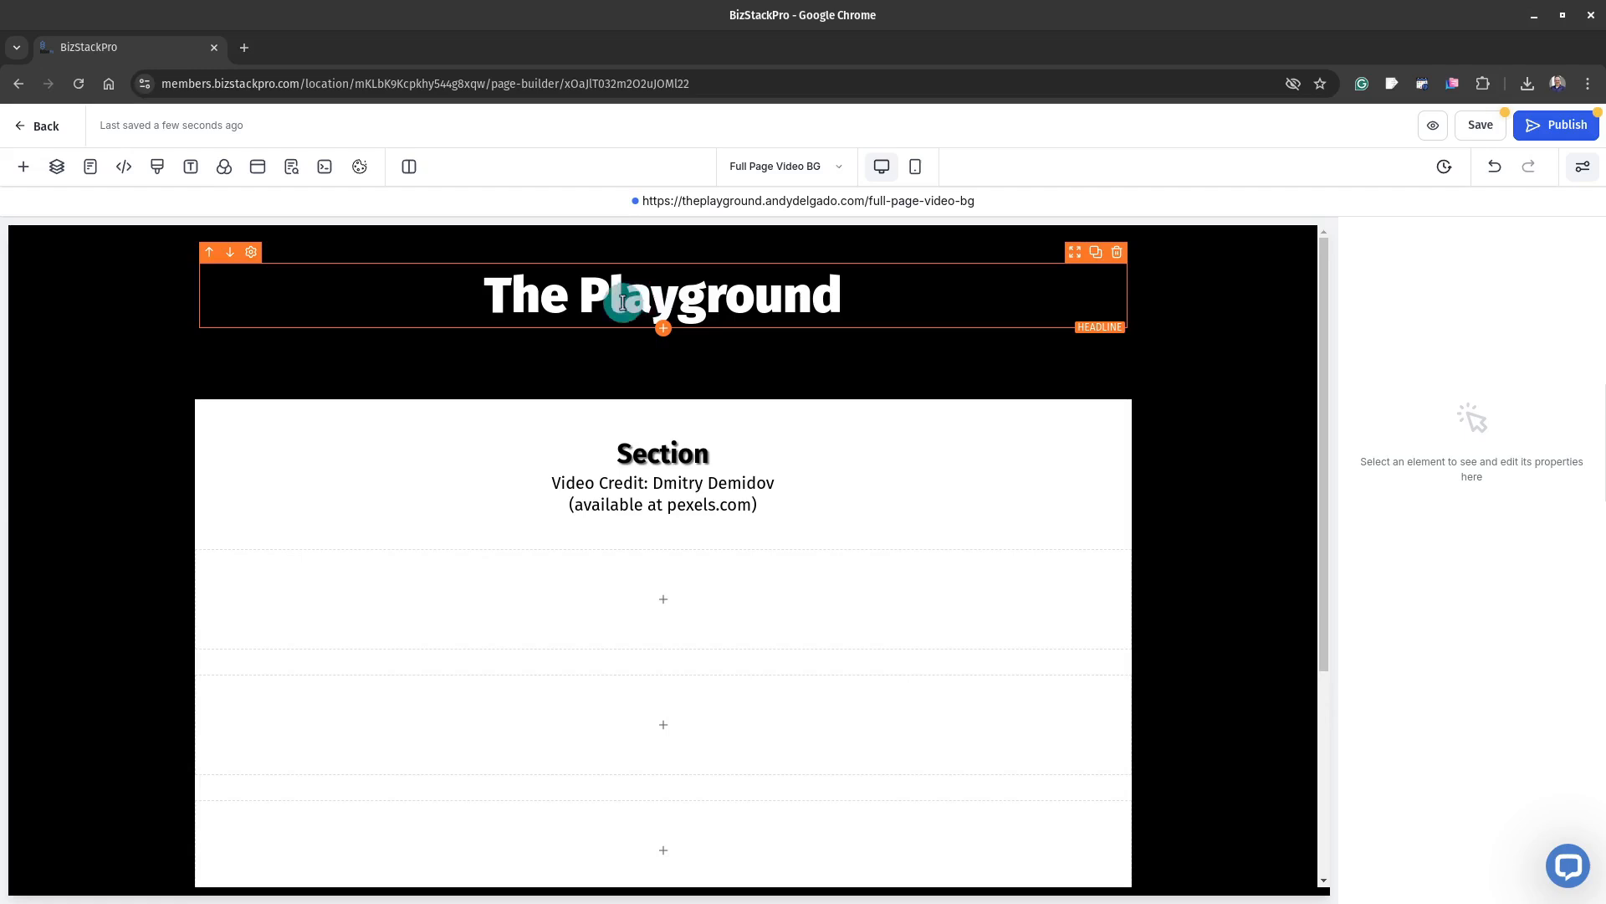
# Step: Add a custom Code element under the Playground headline and move it above the headline
pyautogui.click(668, 332)
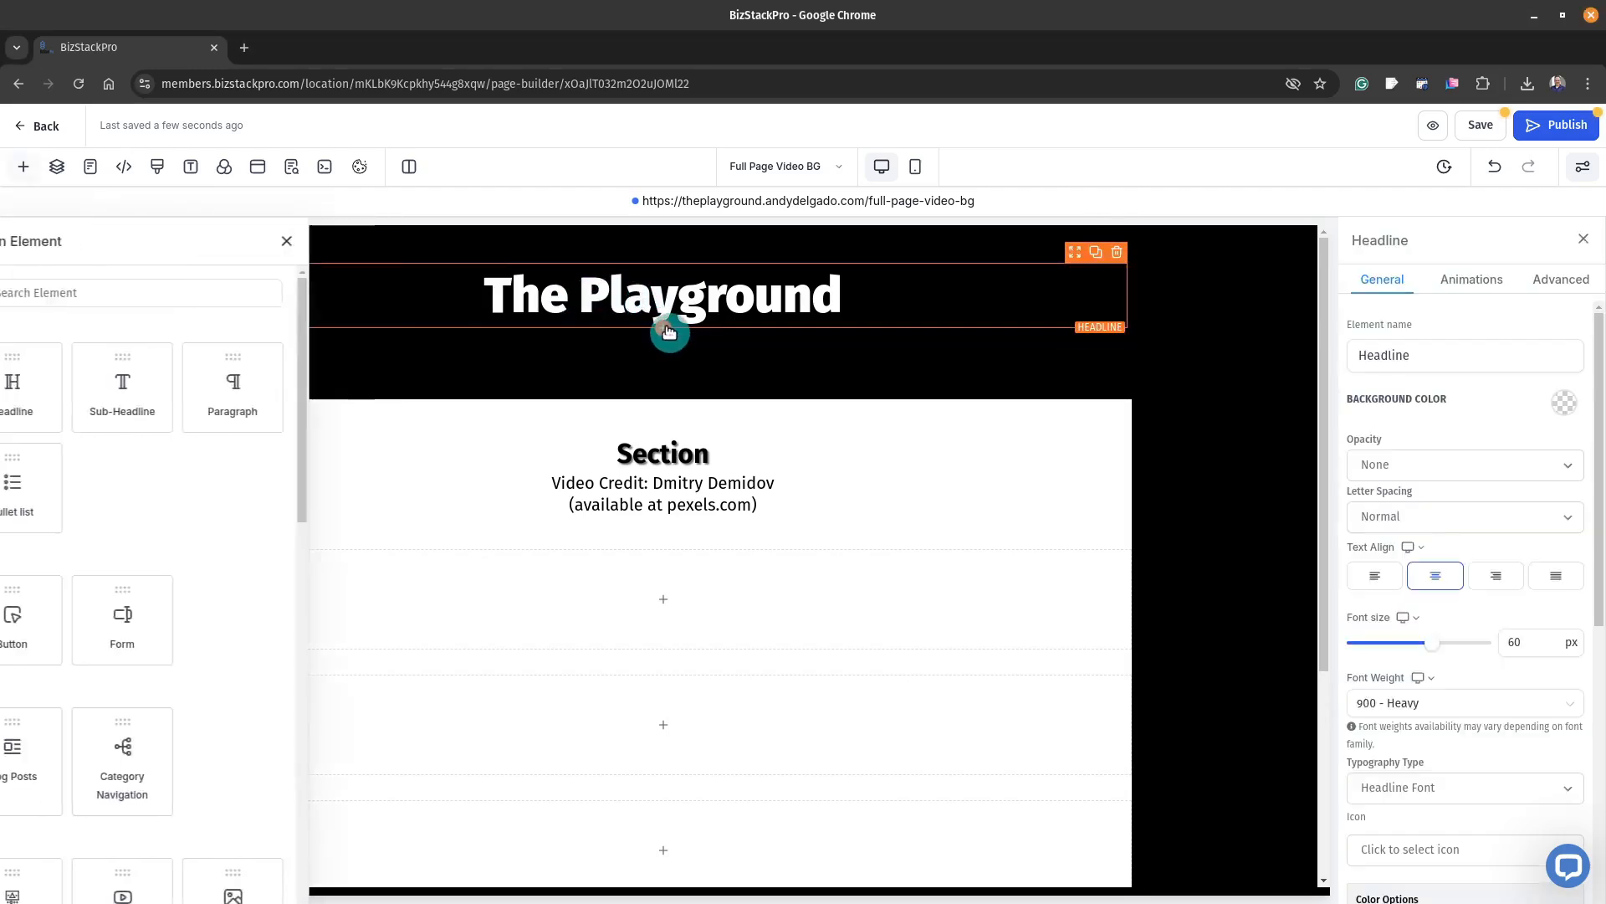
pyautogui.scroll(-6, 286, 574)
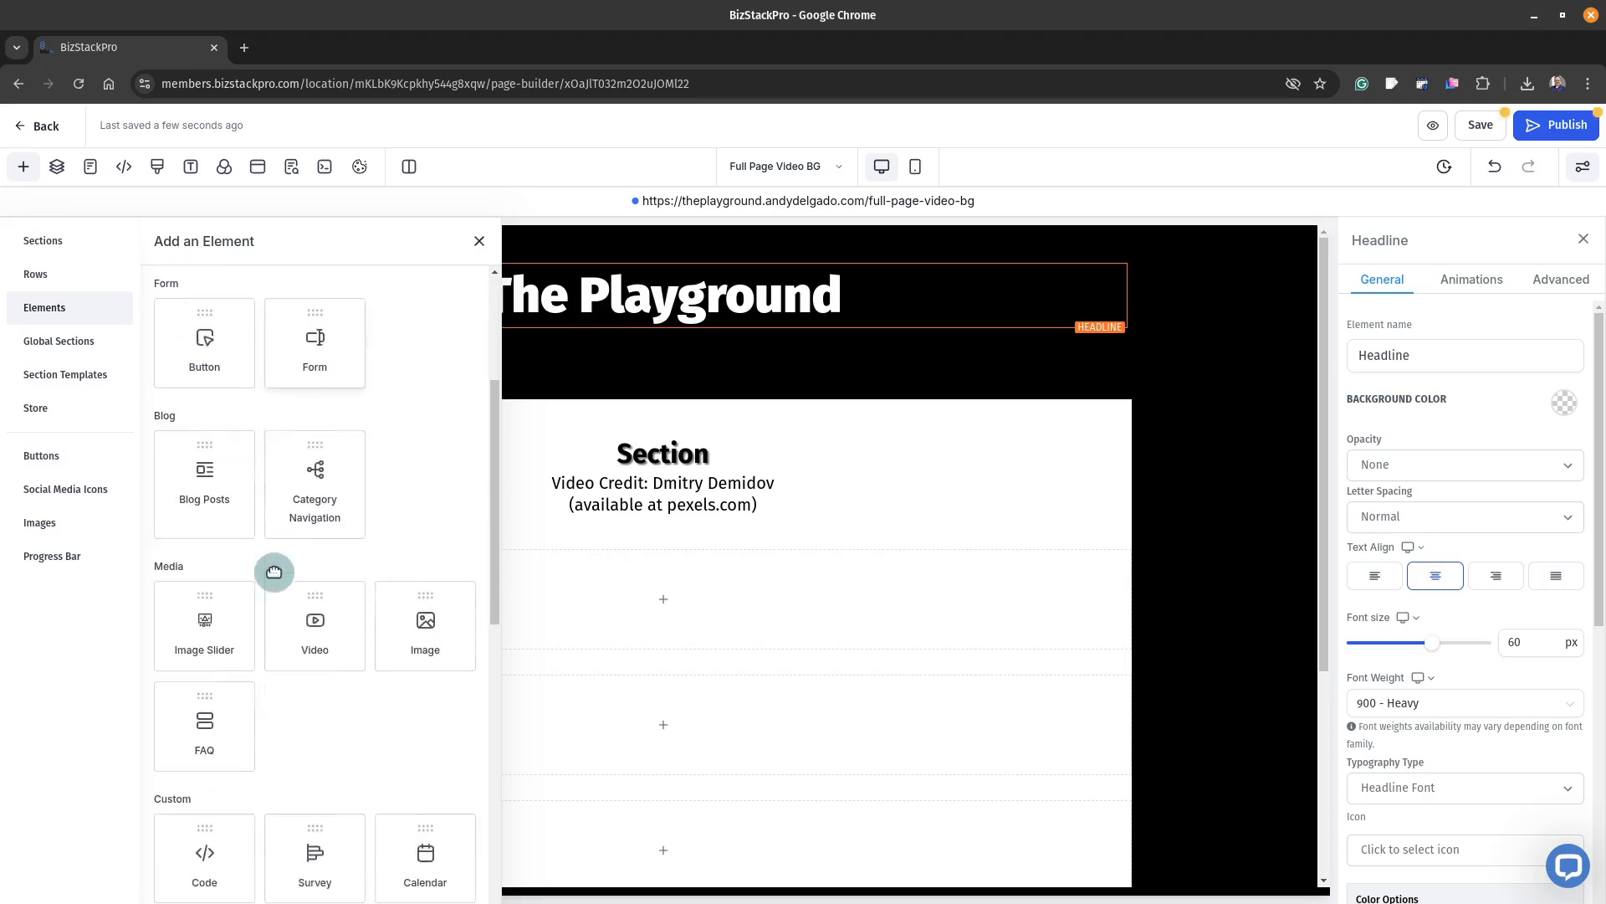
pyautogui.click(205, 648)
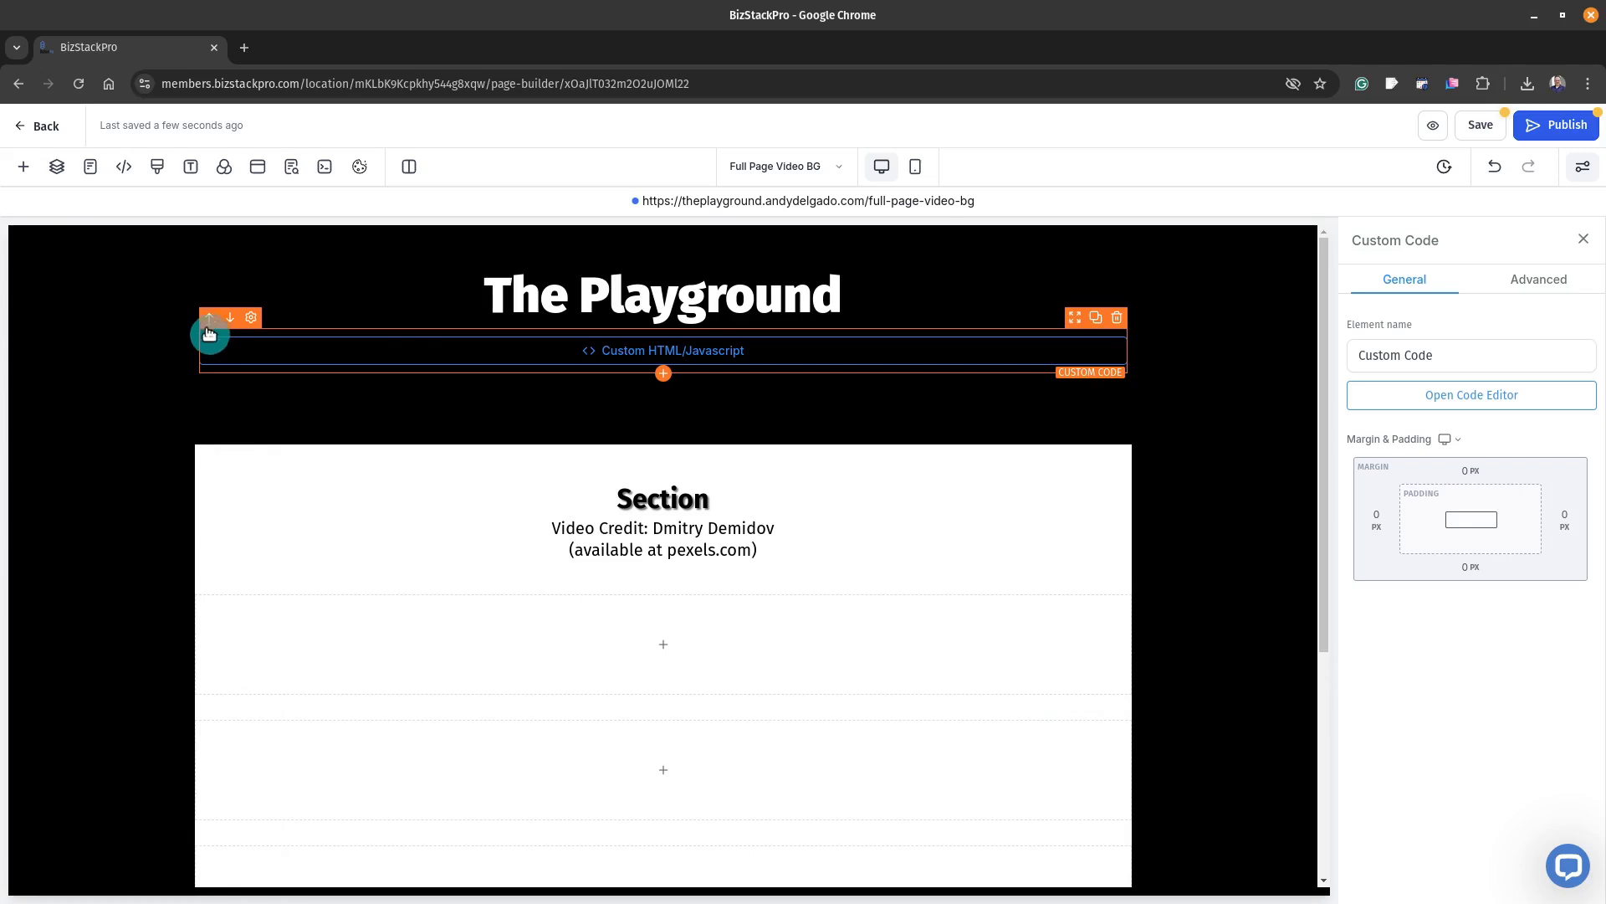
pyautogui.click(209, 325)
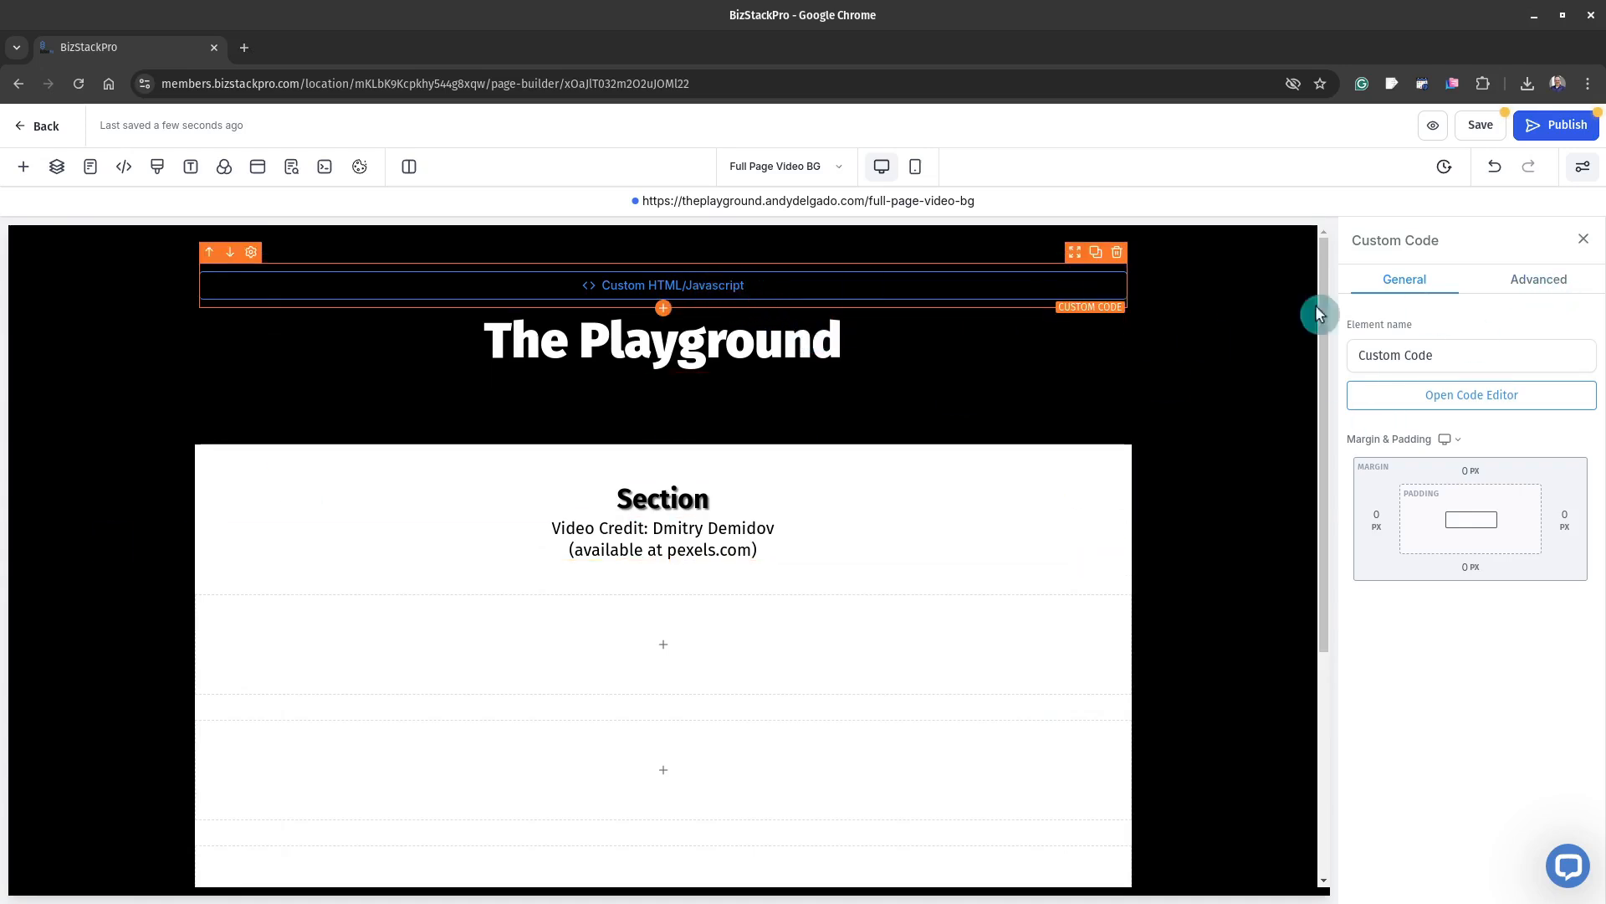
# Step: Add a muted, looping, autoplaying video tag with id "background-video" and mp4 source "Paste-From-Media-Storage" to the custom code, and save the page
pyautogui.click(1455, 396)
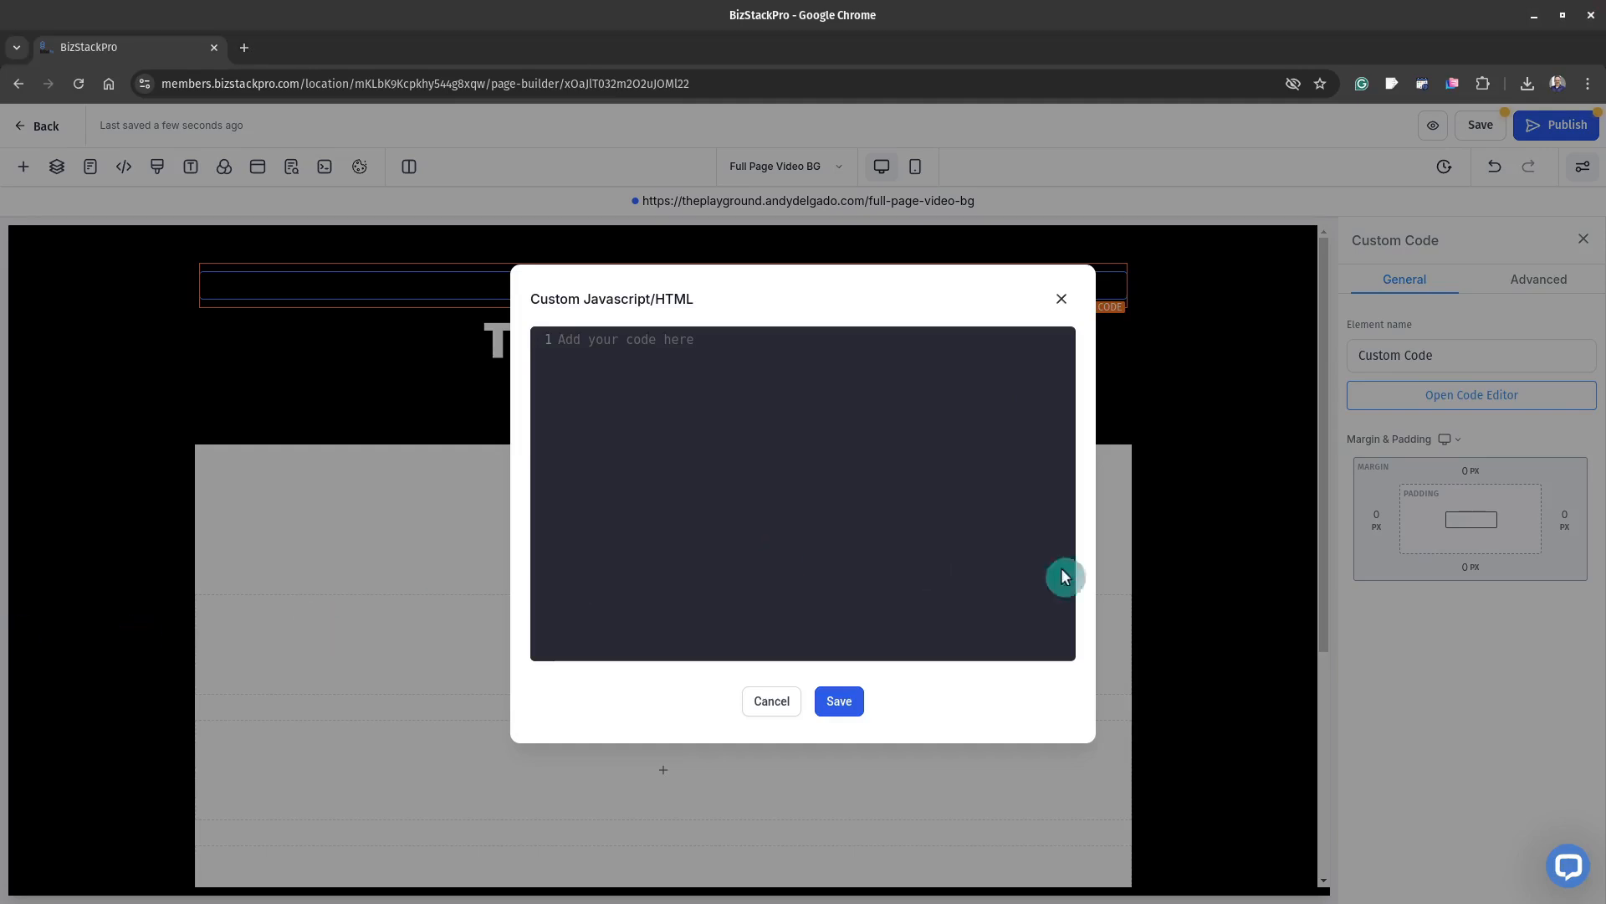
pyautogui.click(850, 456)
pyautogui.write('<video id="background-video" autoplay loop muted >   <source src="Paste-From-Media-Storage" type="video/mp4"> </video>')
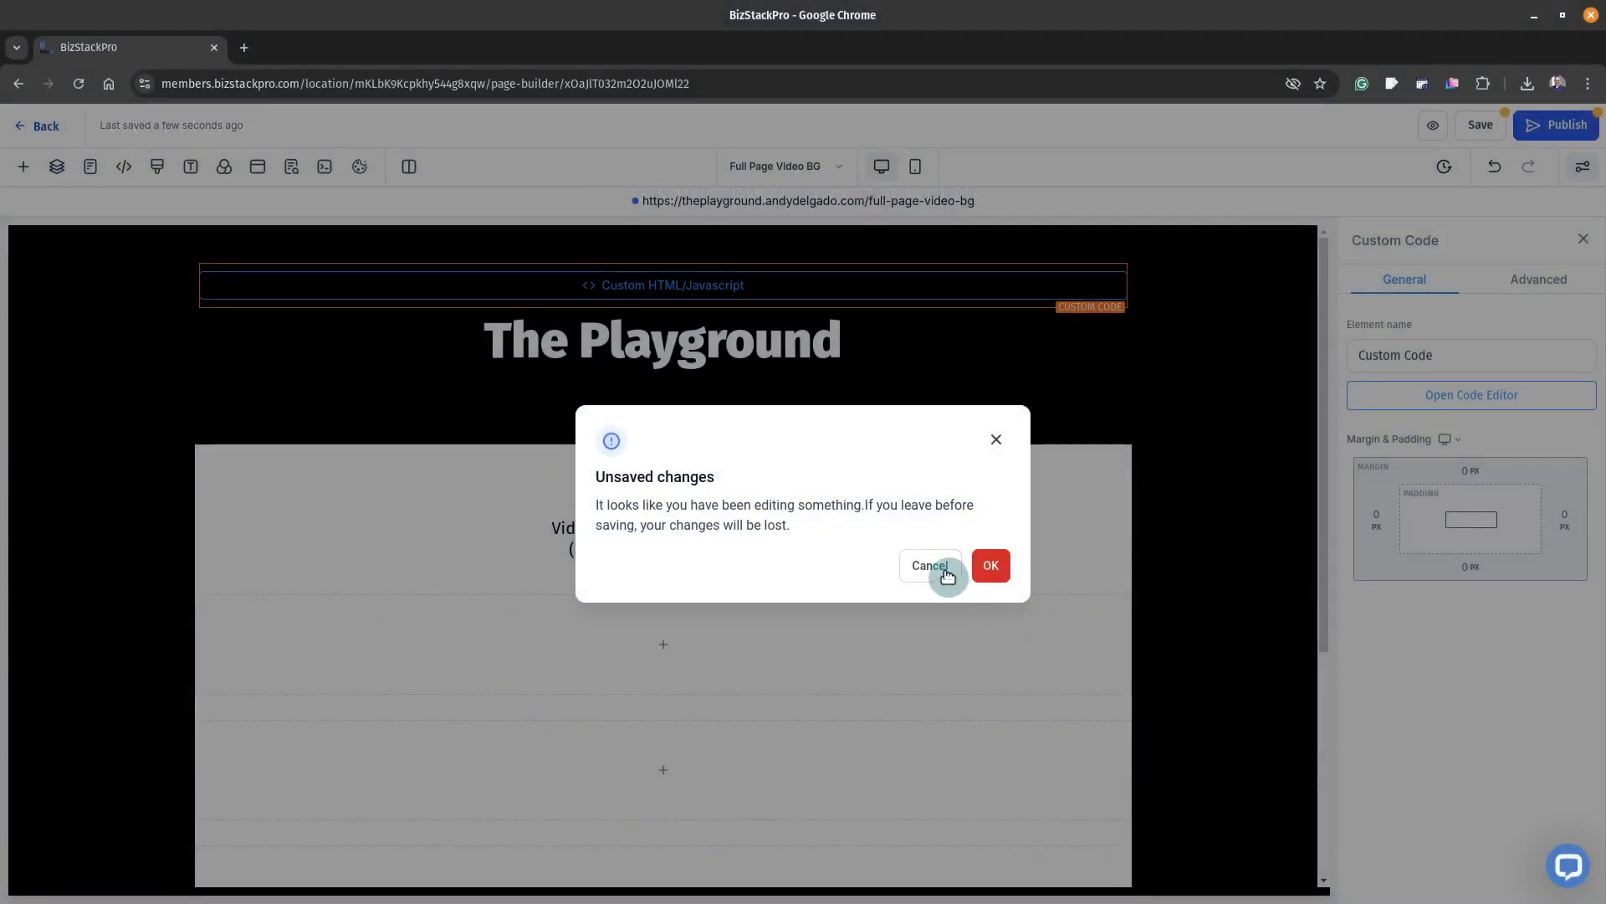
pyautogui.click(942, 569)
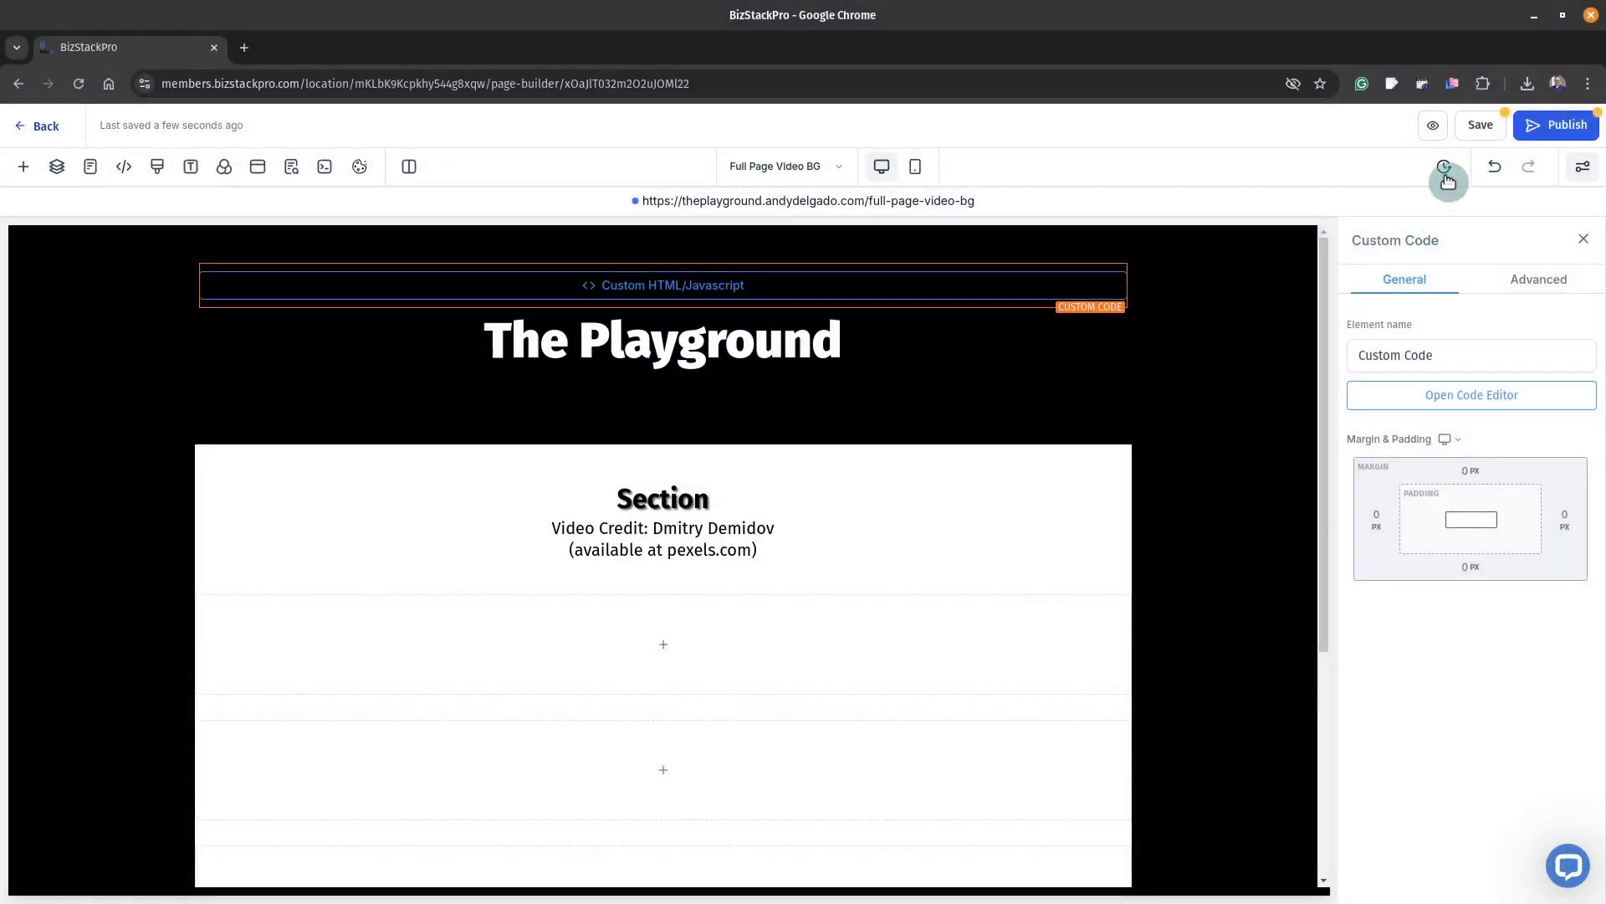
pyautogui.click(1480, 125)
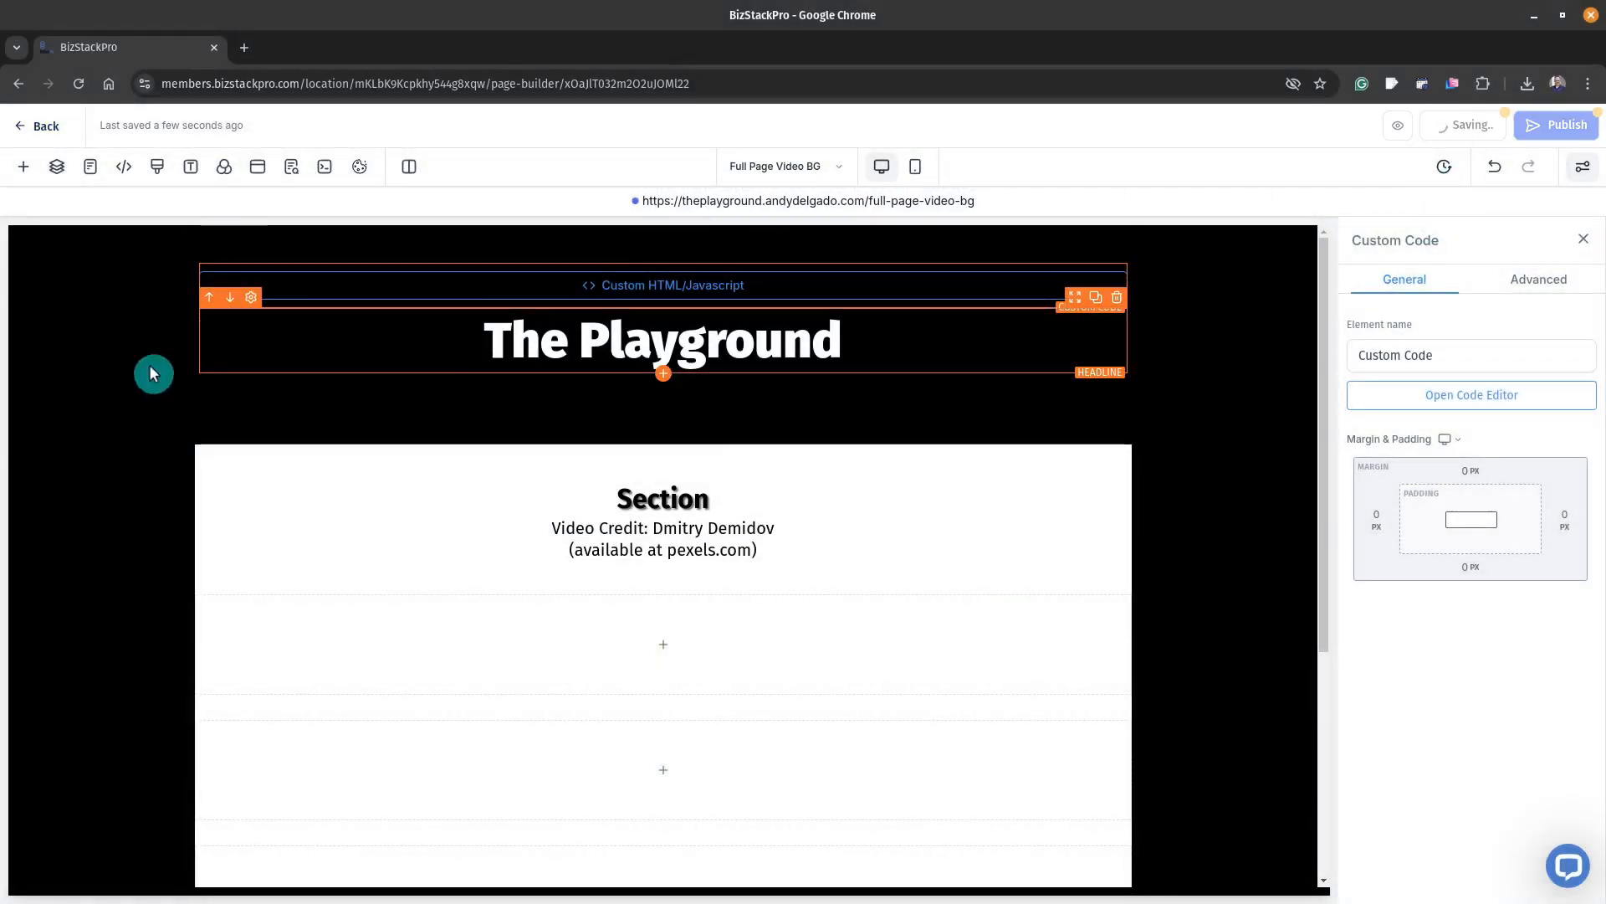
# Step: Leave the page builder and copy the link of 5113992-hd_1920_1080_25fps.mp4 from the Playground folder in Media Storage
pyautogui.click(41, 131)
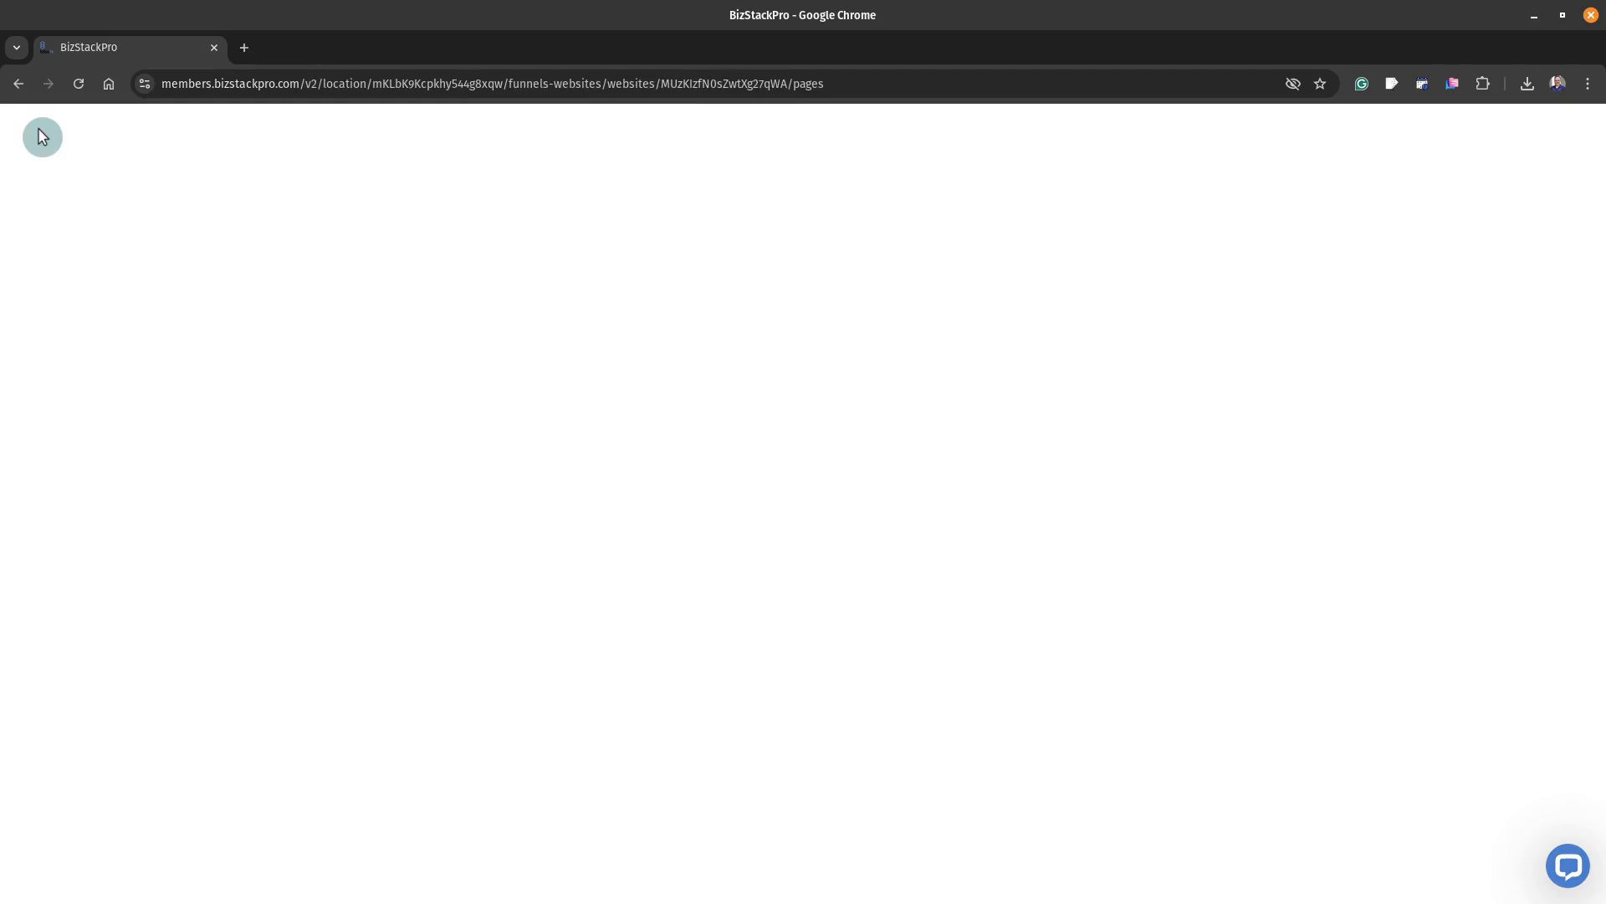
pyautogui.click(84, 704)
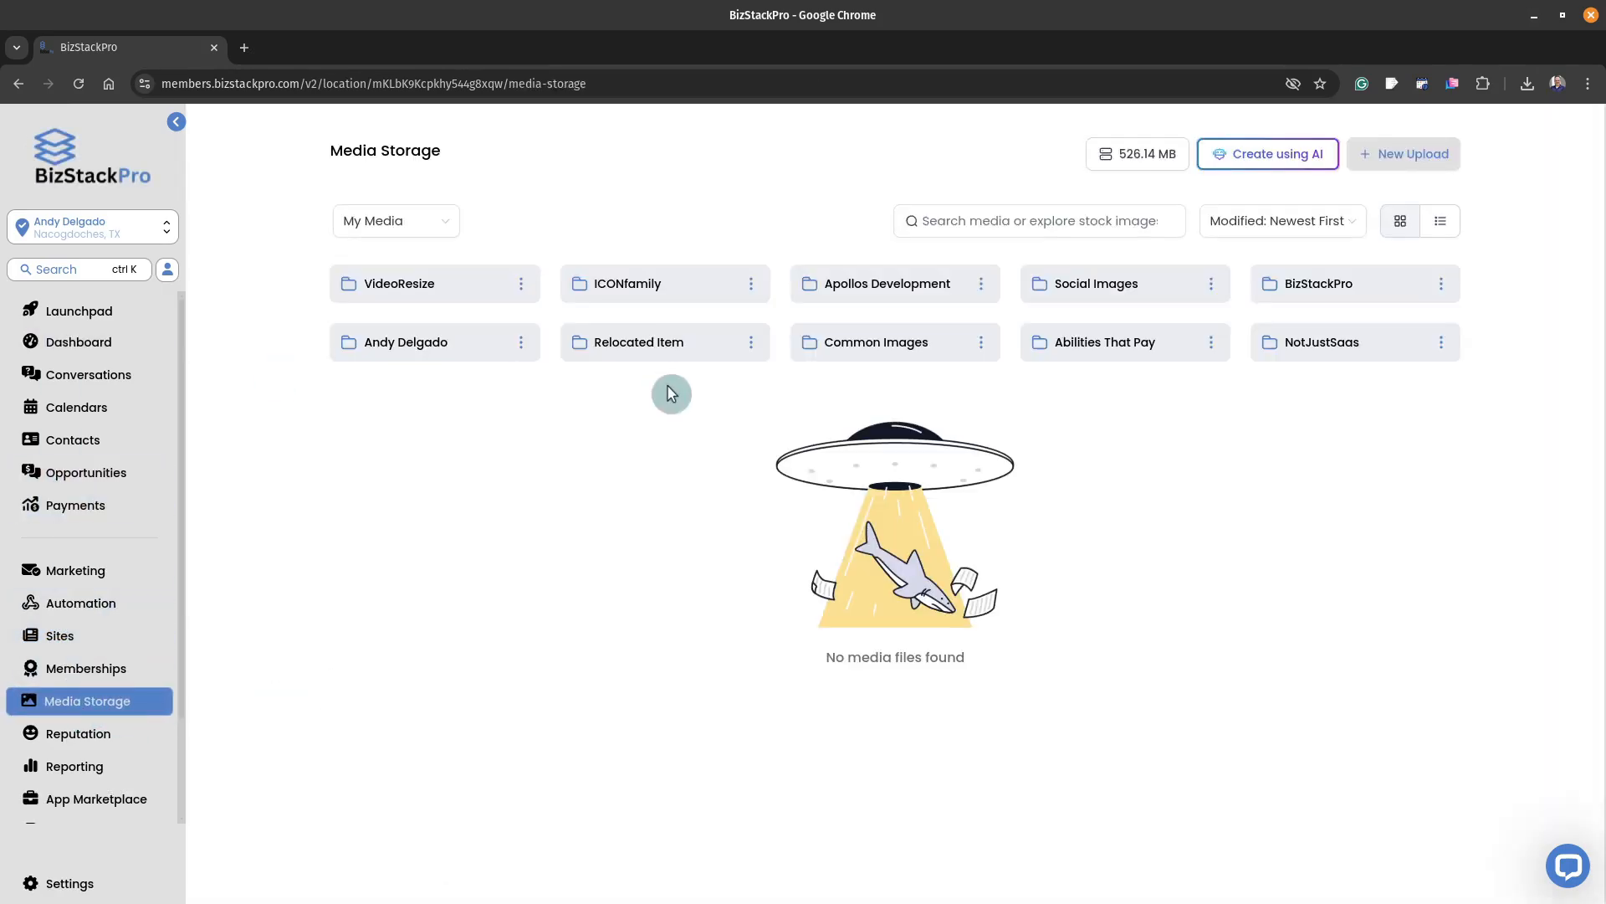
pyautogui.click(428, 345)
pyautogui.click(425, 288)
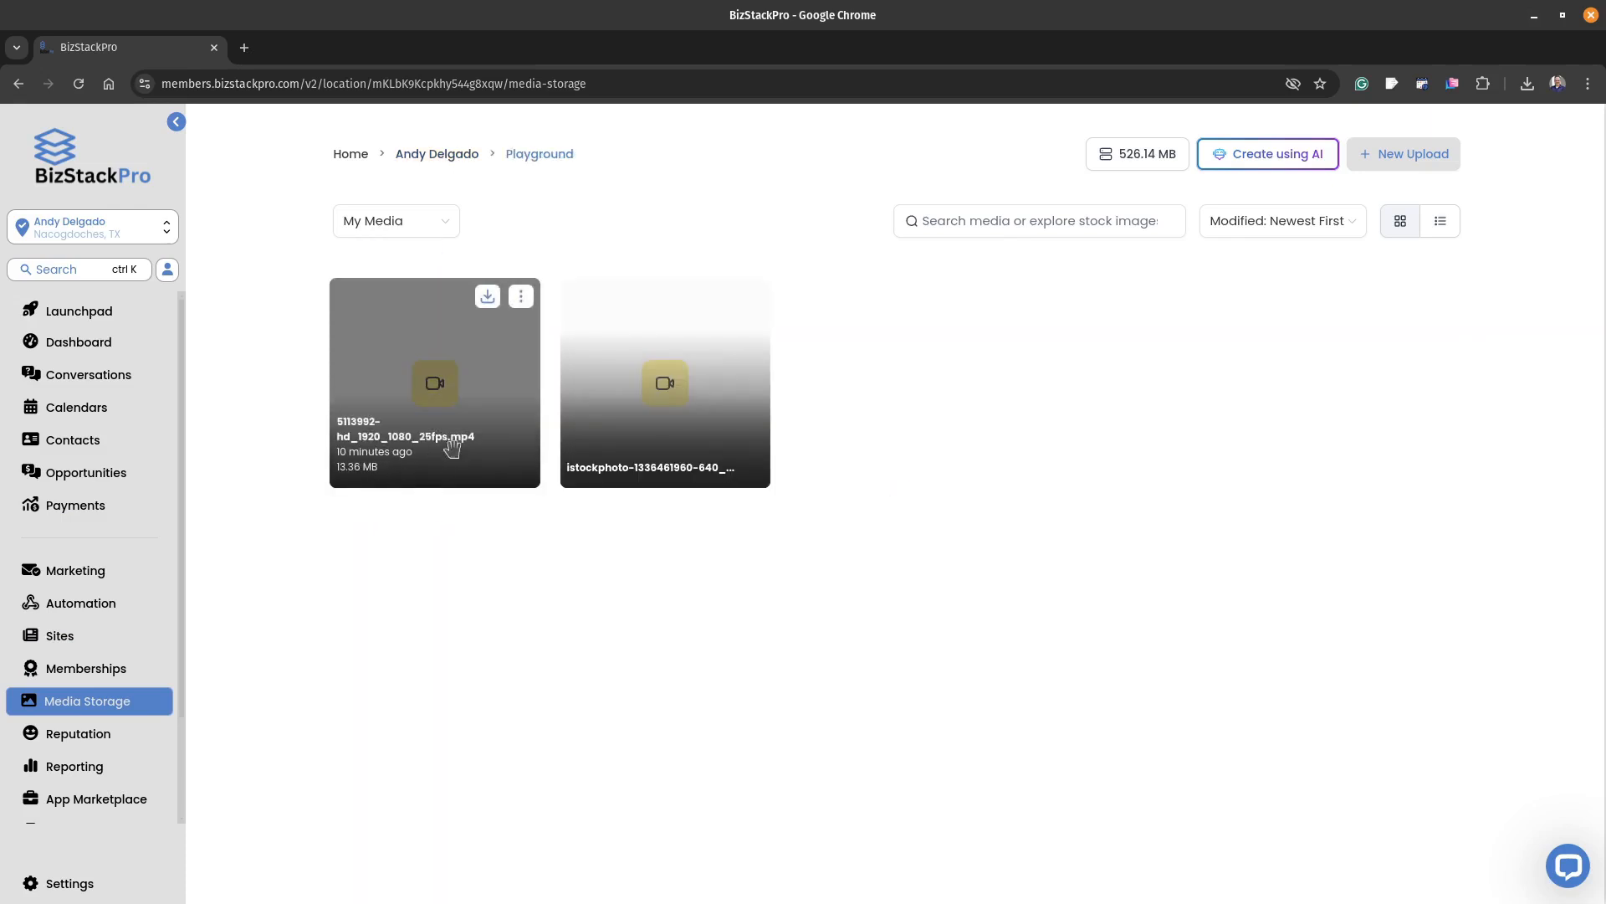
pyautogui.click(527, 309)
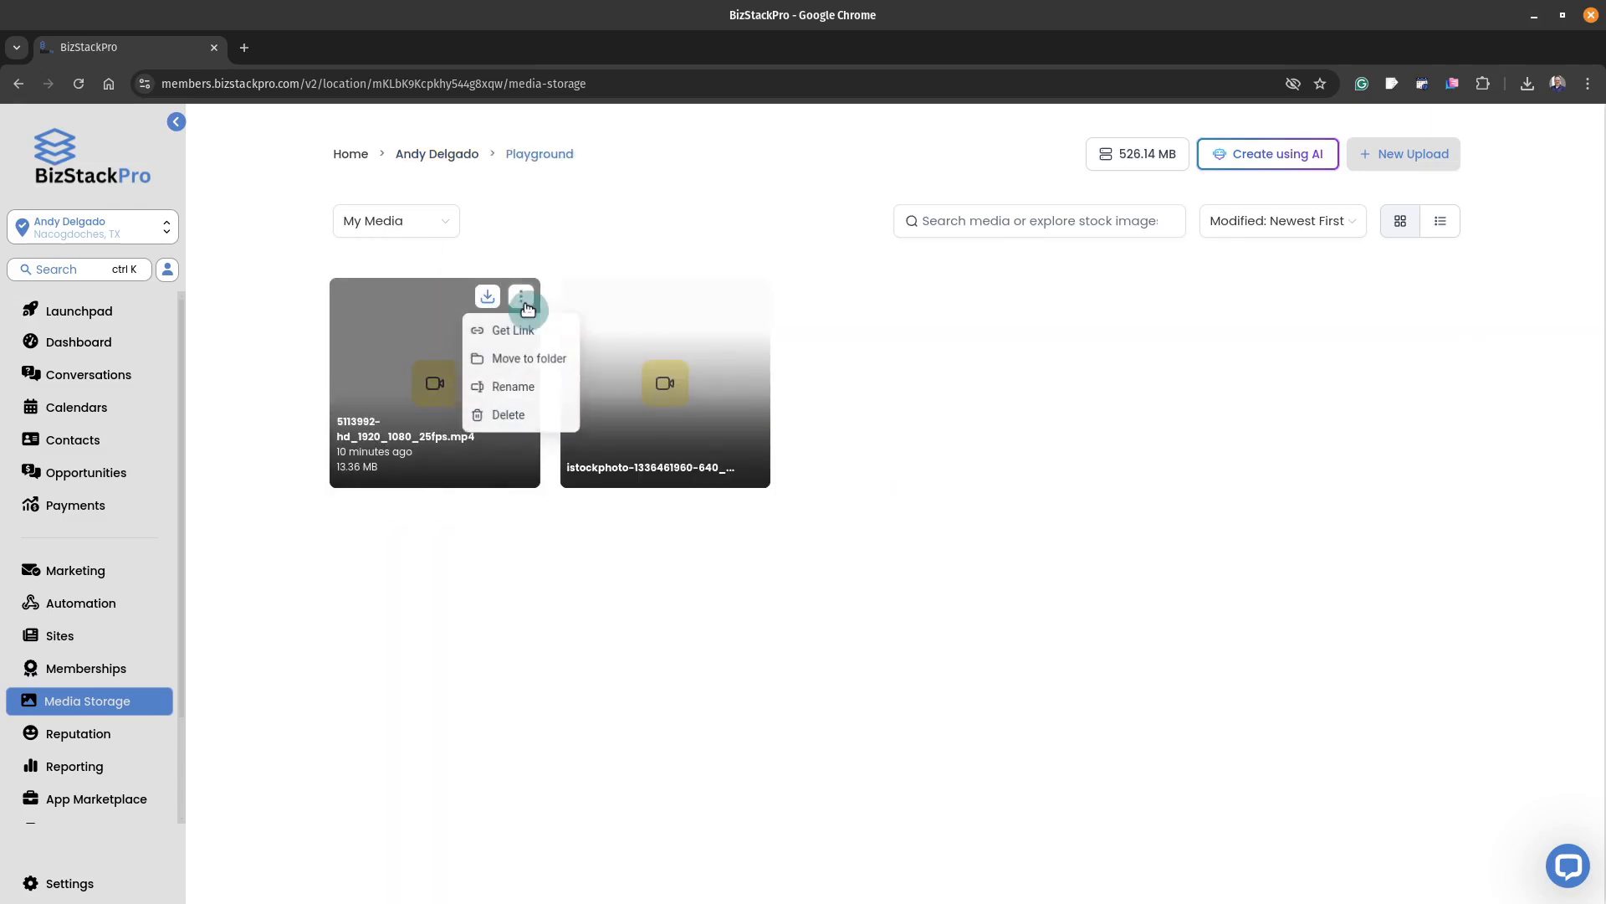
pyautogui.click(509, 326)
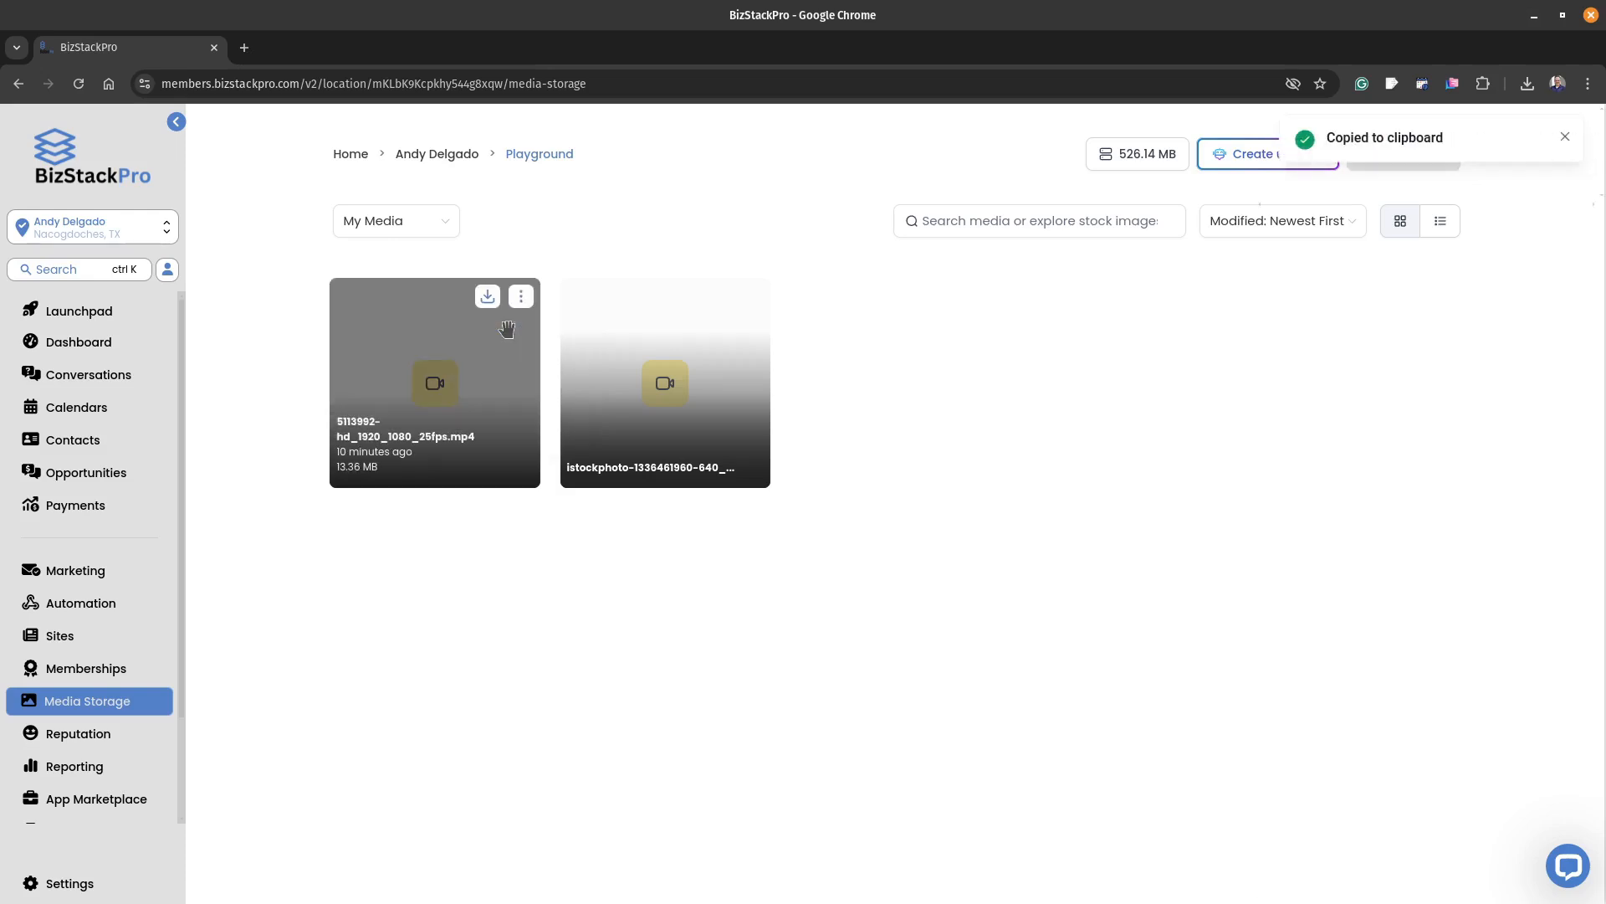
# Step: Open the Full Page Video BG page of the Playground website for editing
pyautogui.click(67, 640)
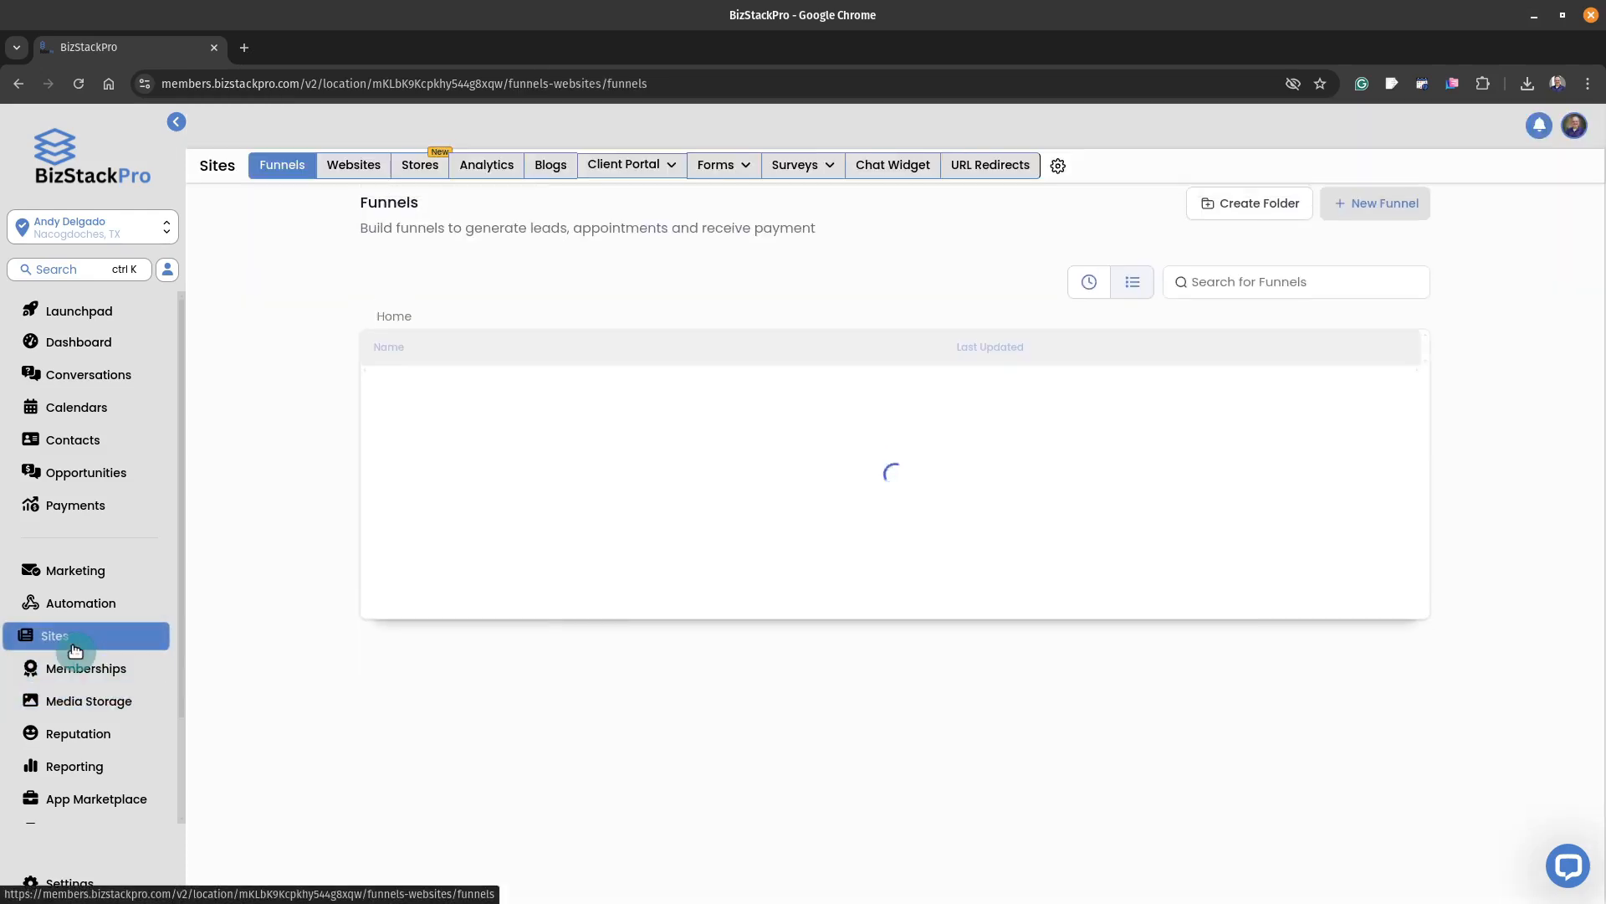
pyautogui.click(351, 166)
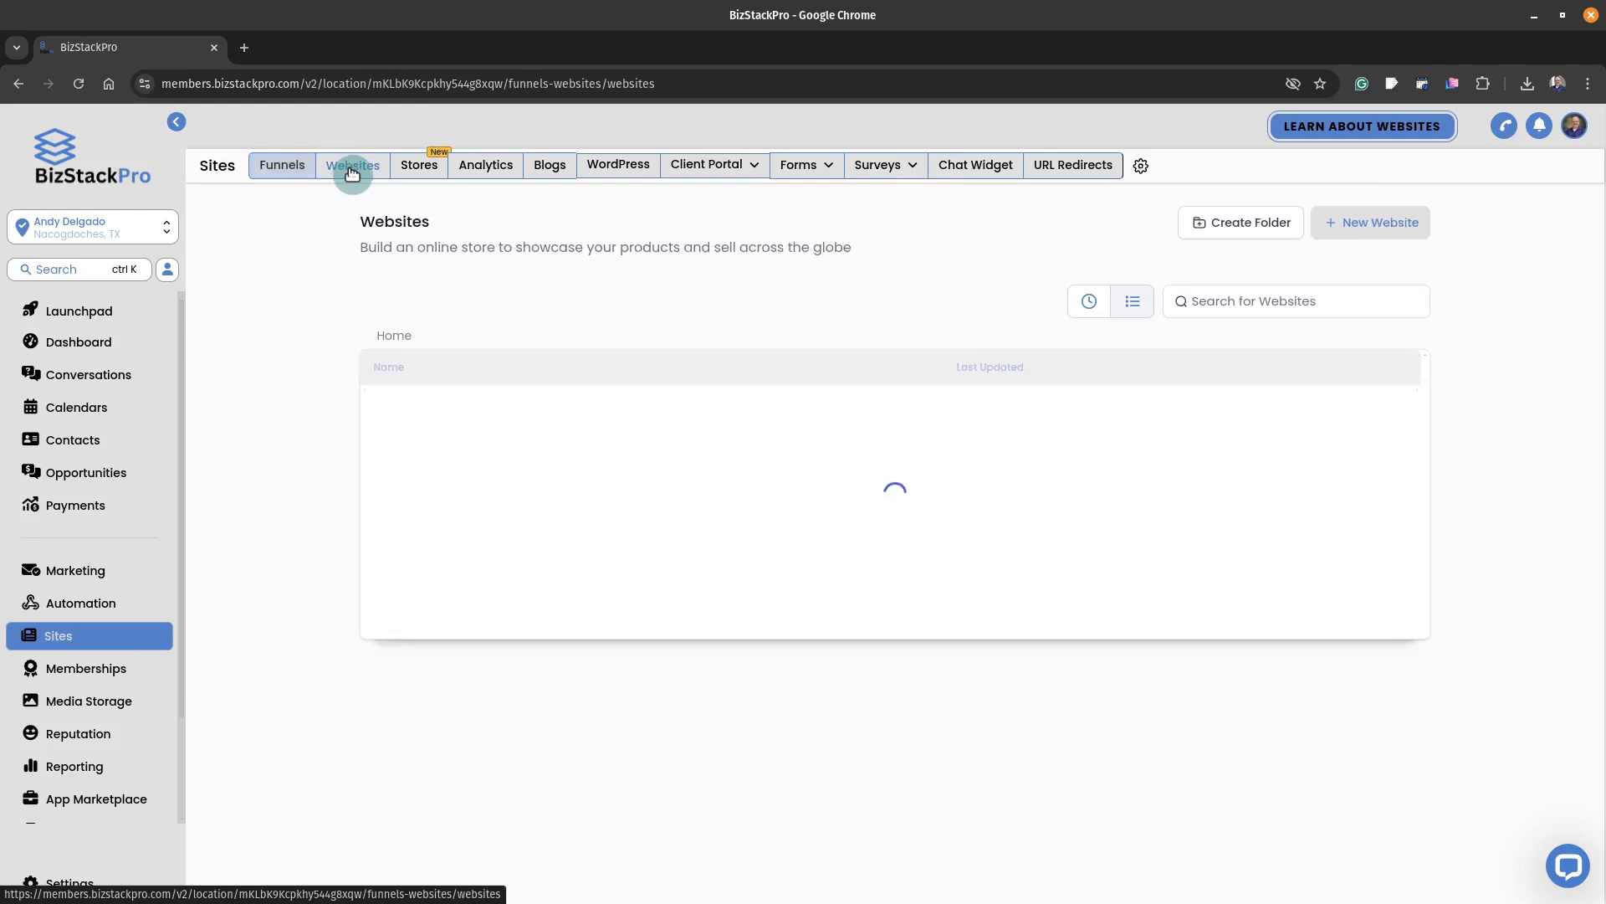
pyautogui.click(473, 415)
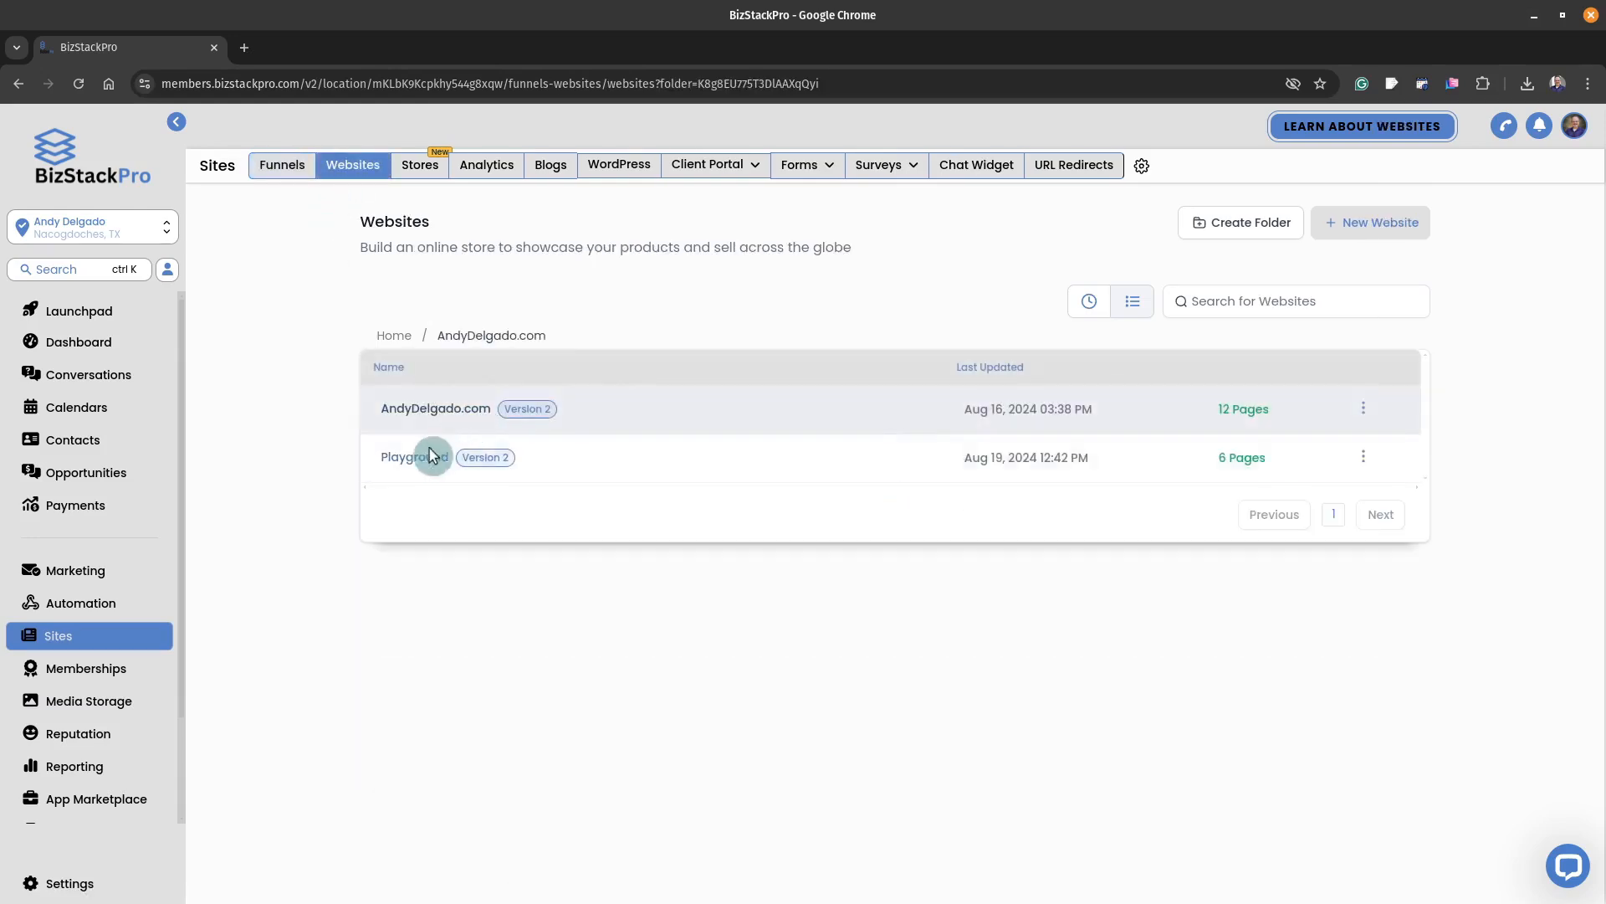
pyautogui.click(426, 457)
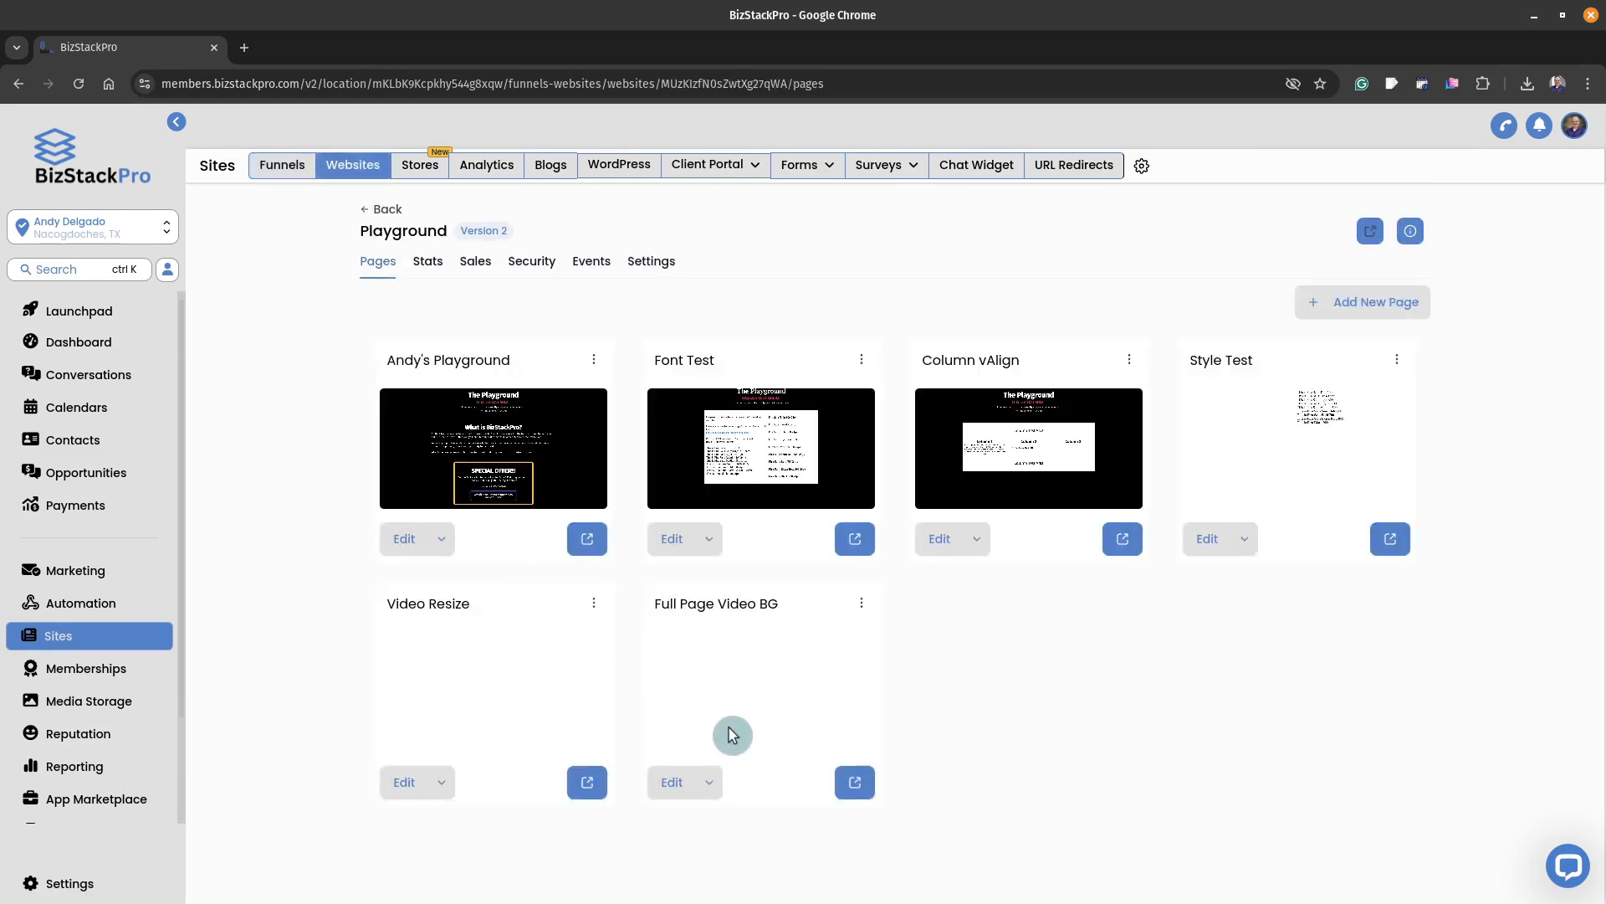
pyautogui.click(676, 791)
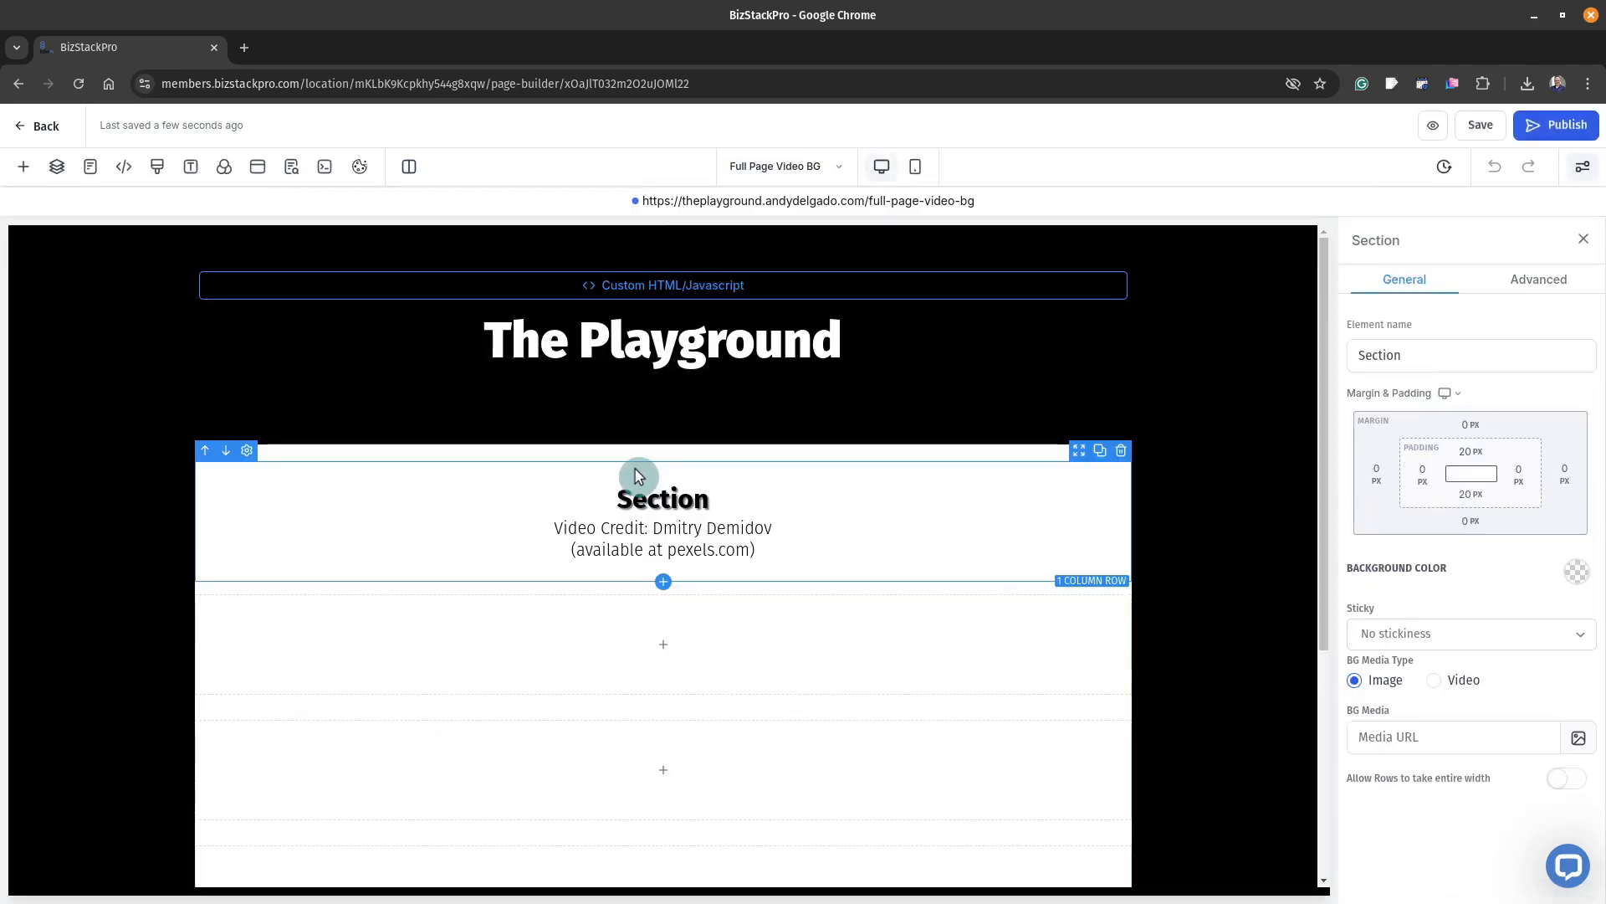
# Step: Replace the Paste-From-Media-Storage placeholder in the custom code element with the copied video link and save the code
pyautogui.click(664, 286)
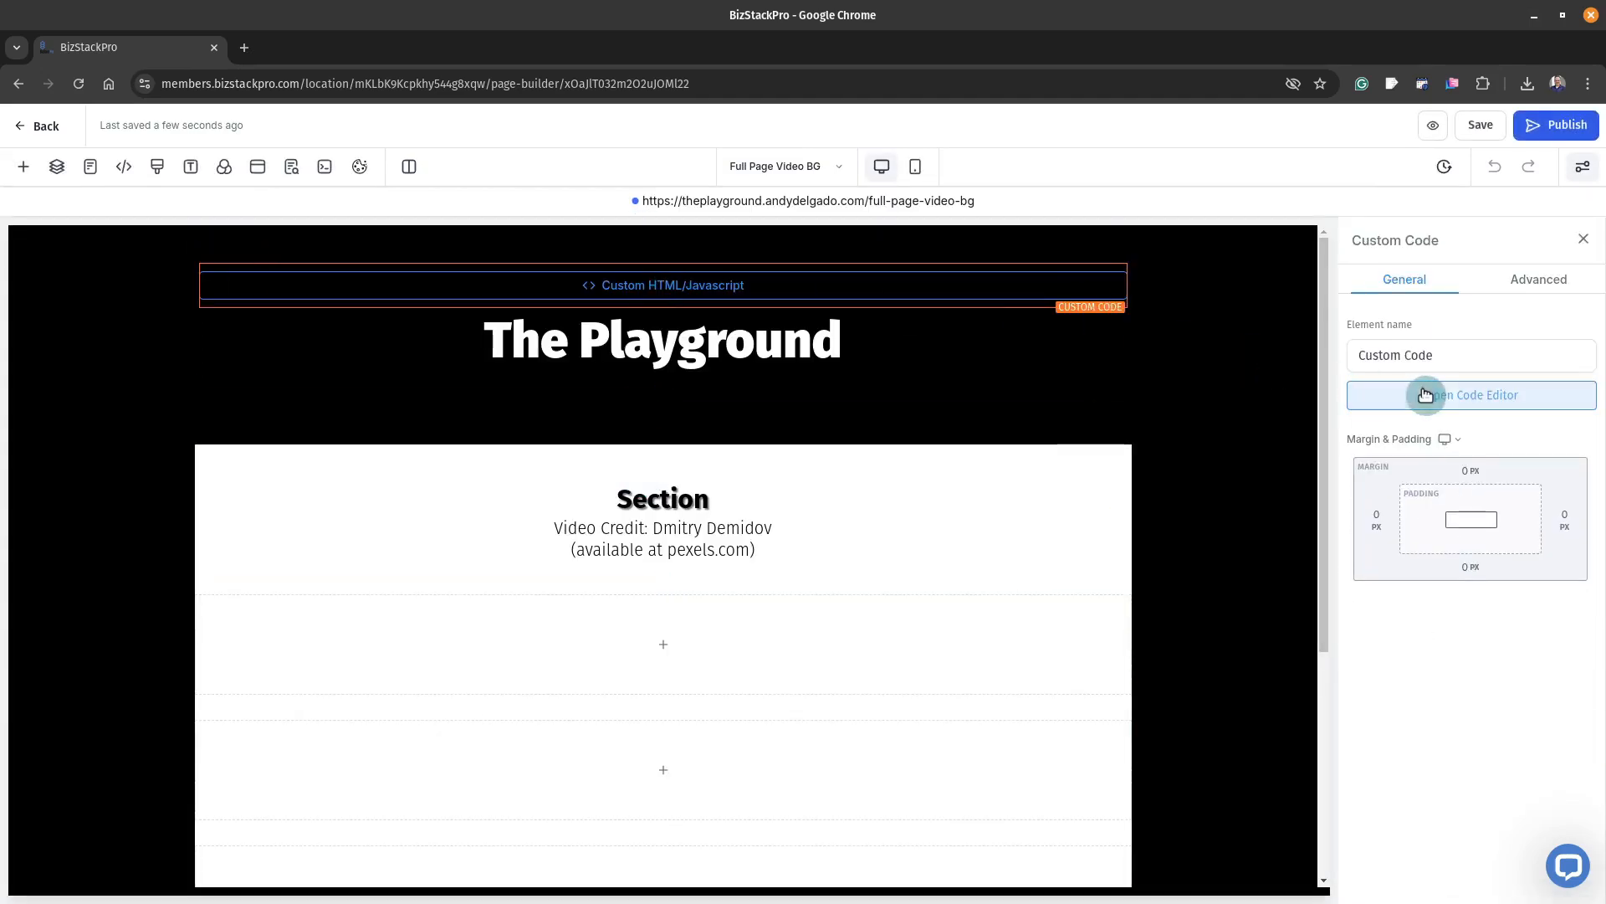
pyautogui.click(1473, 402)
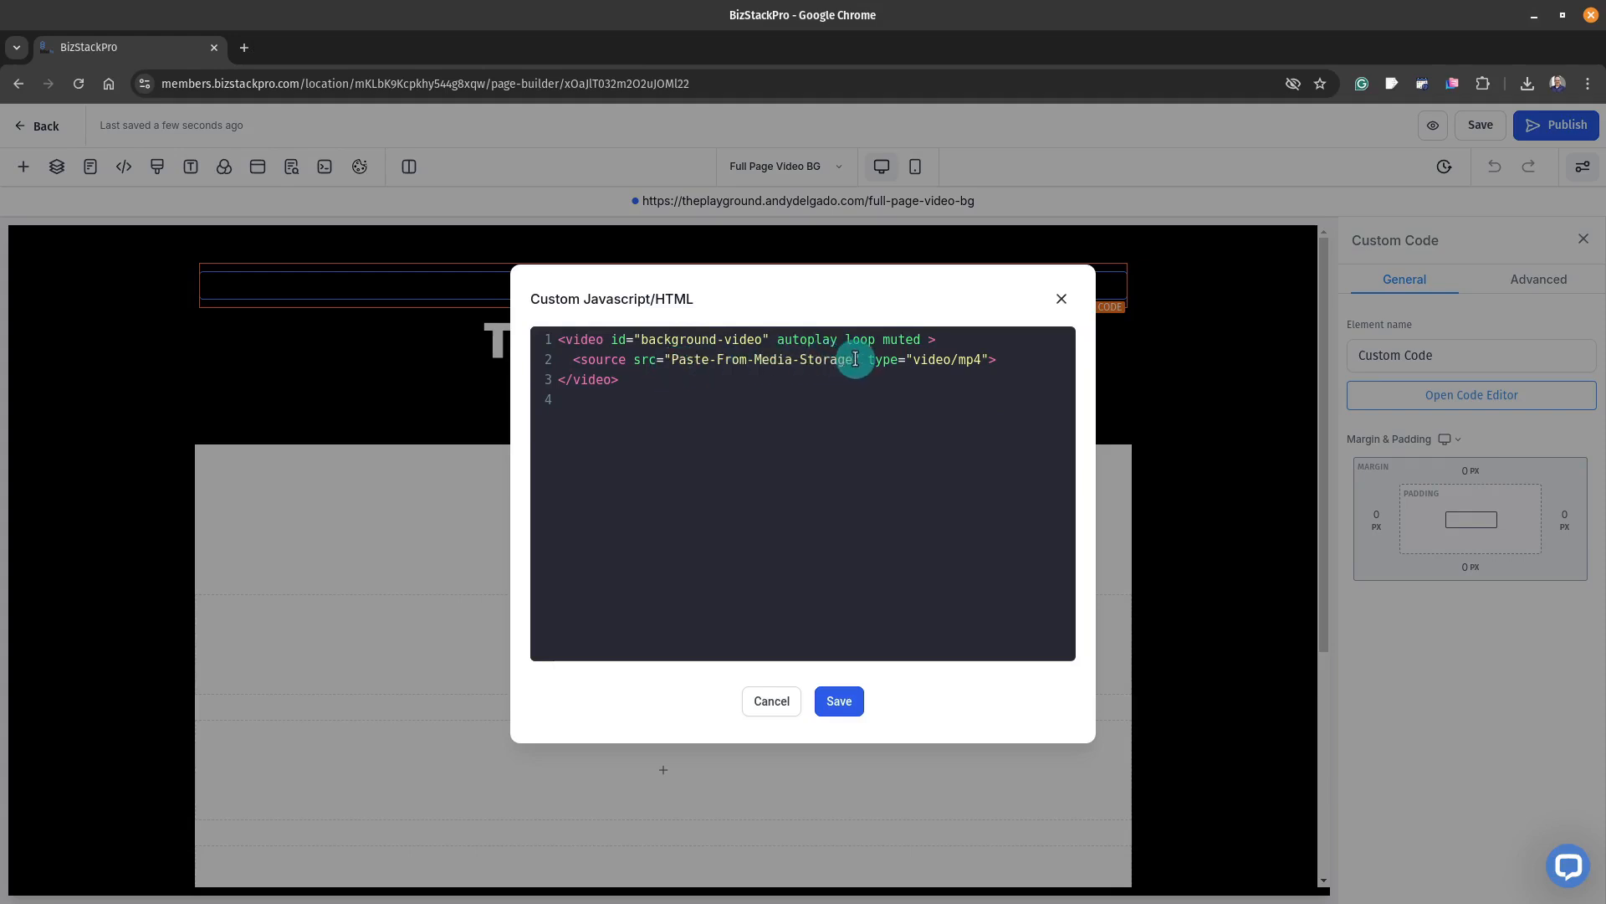
pyautogui.moveTo(790, 358); pyautogui.dragTo(680, 362)
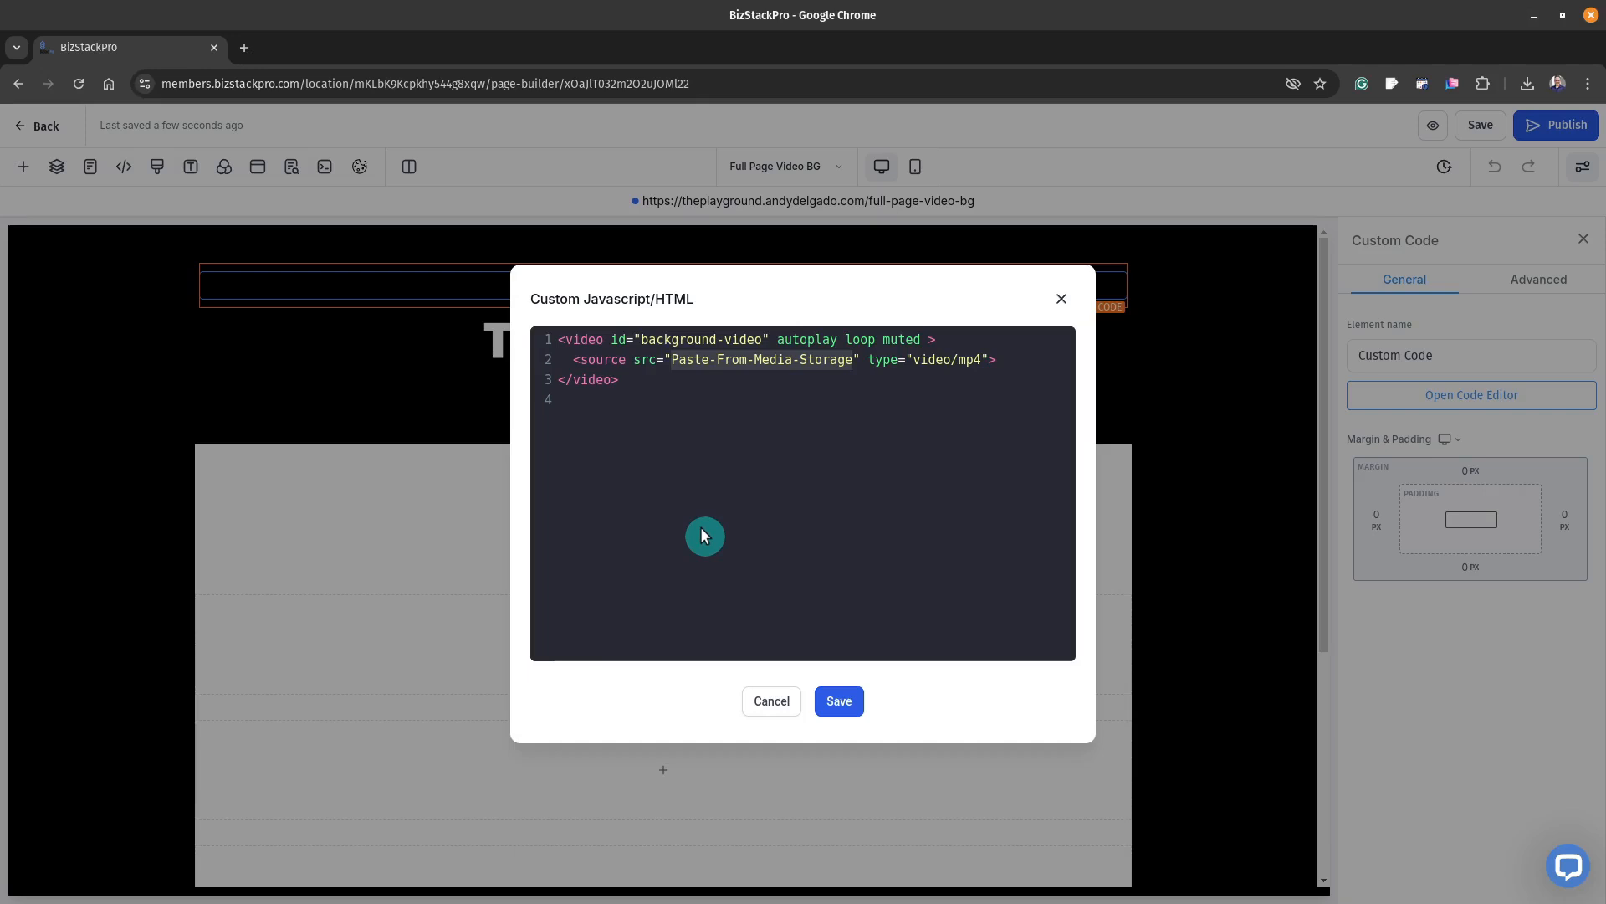
pyautogui.hotkey('ctrl', 'v')
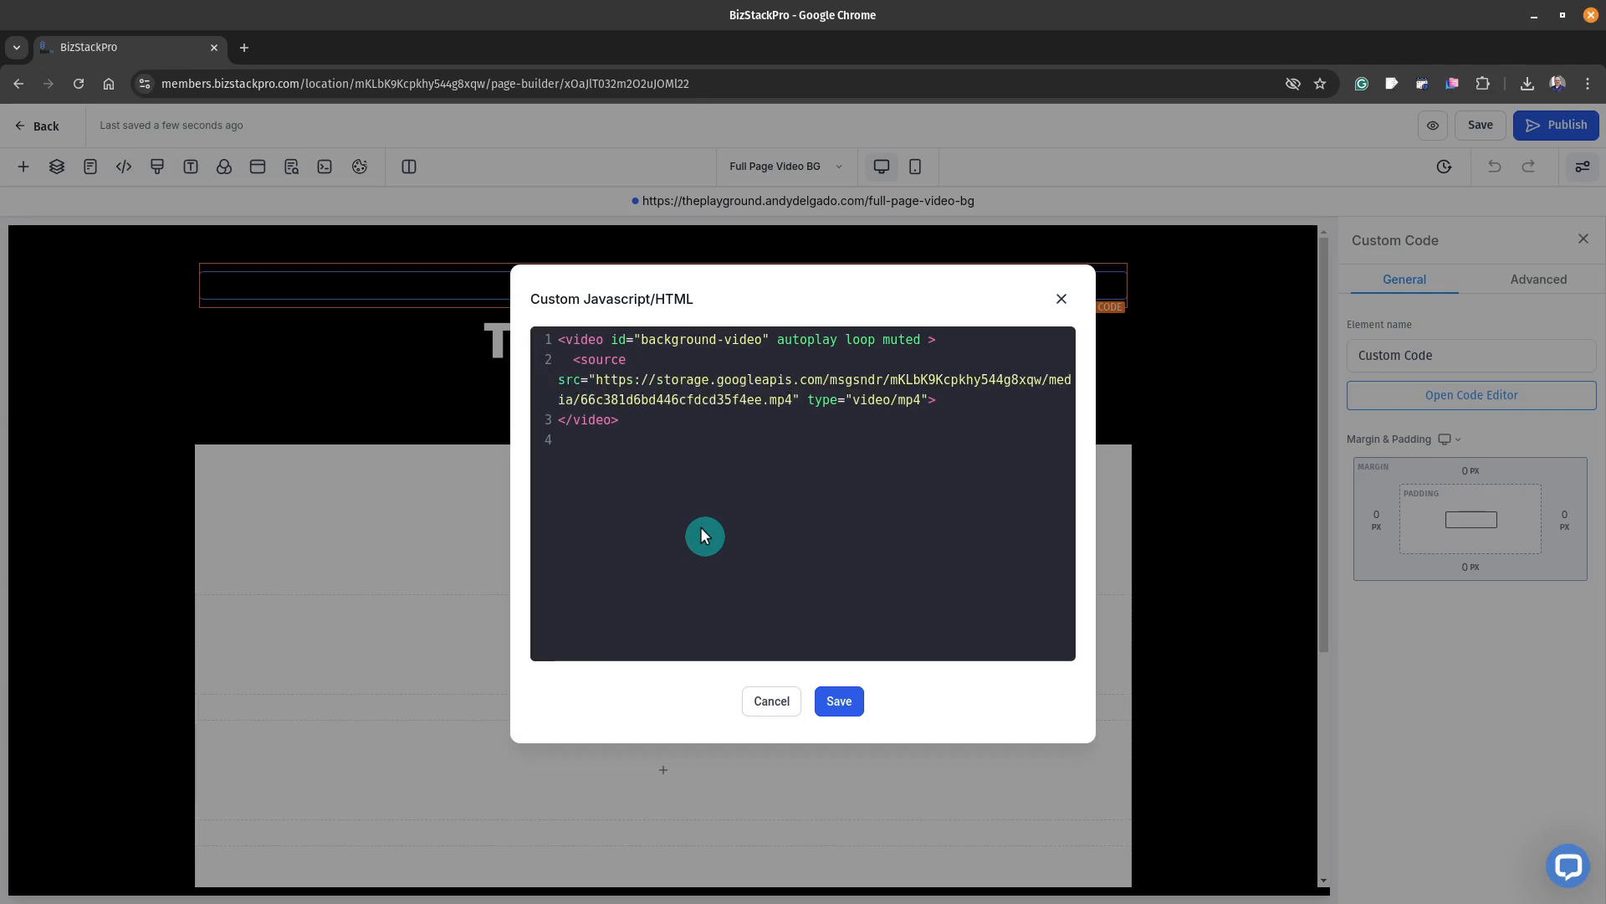
pyautogui.click(829, 703)
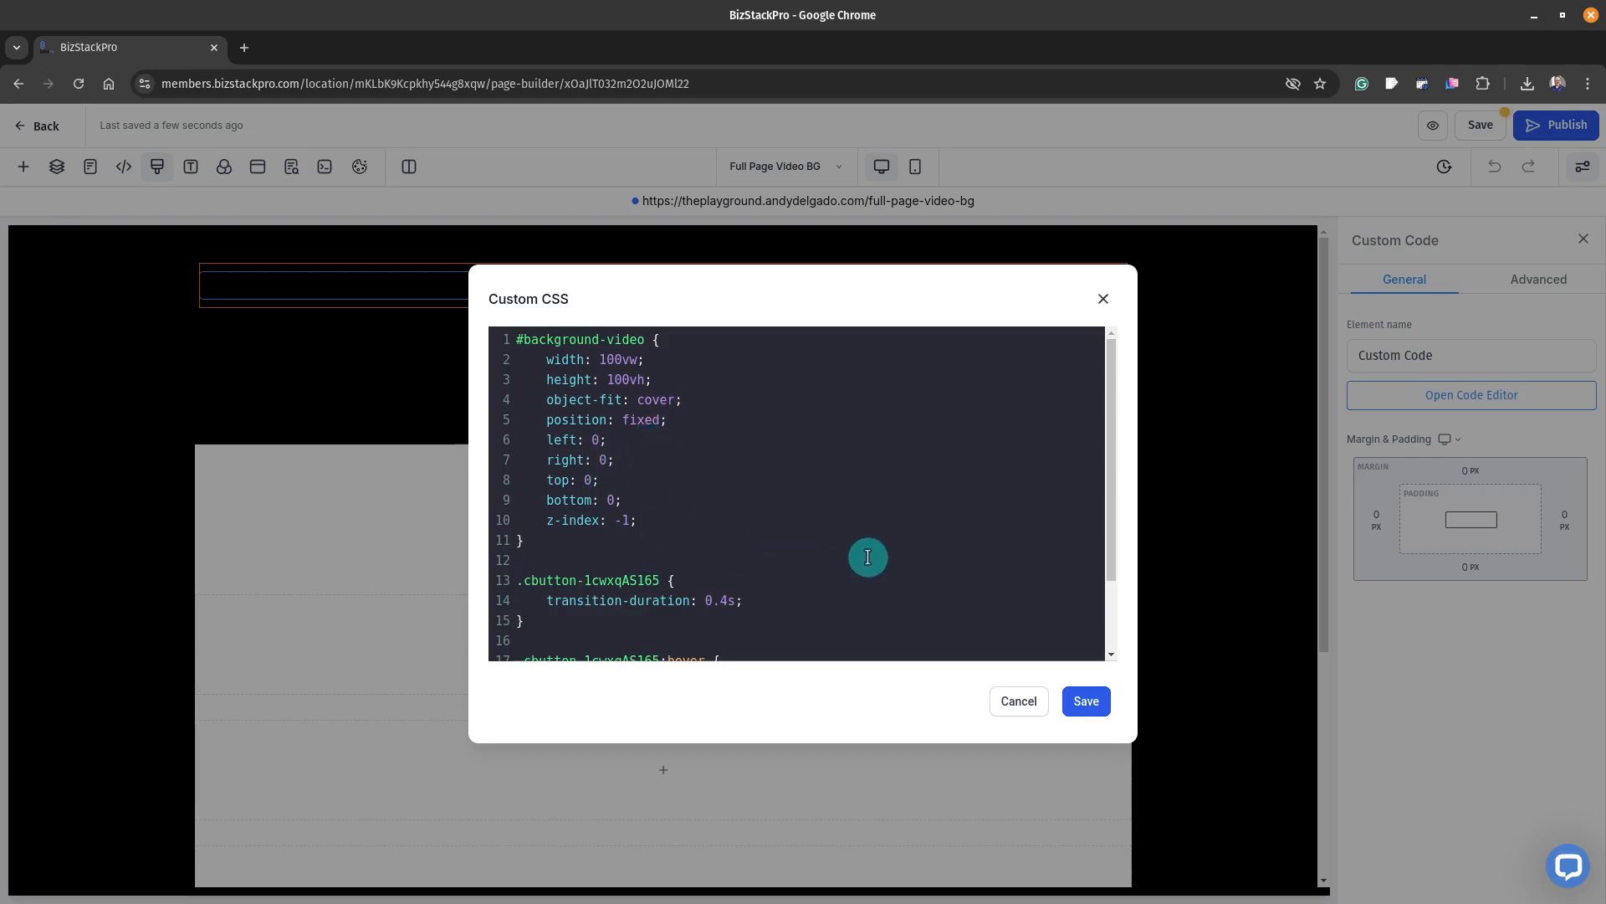
# Step: Save the custom CSS with the #background-video rule (100vw by 100vh, cover, fixed position, z-index -1) and save the page
pyautogui.click(1094, 703)
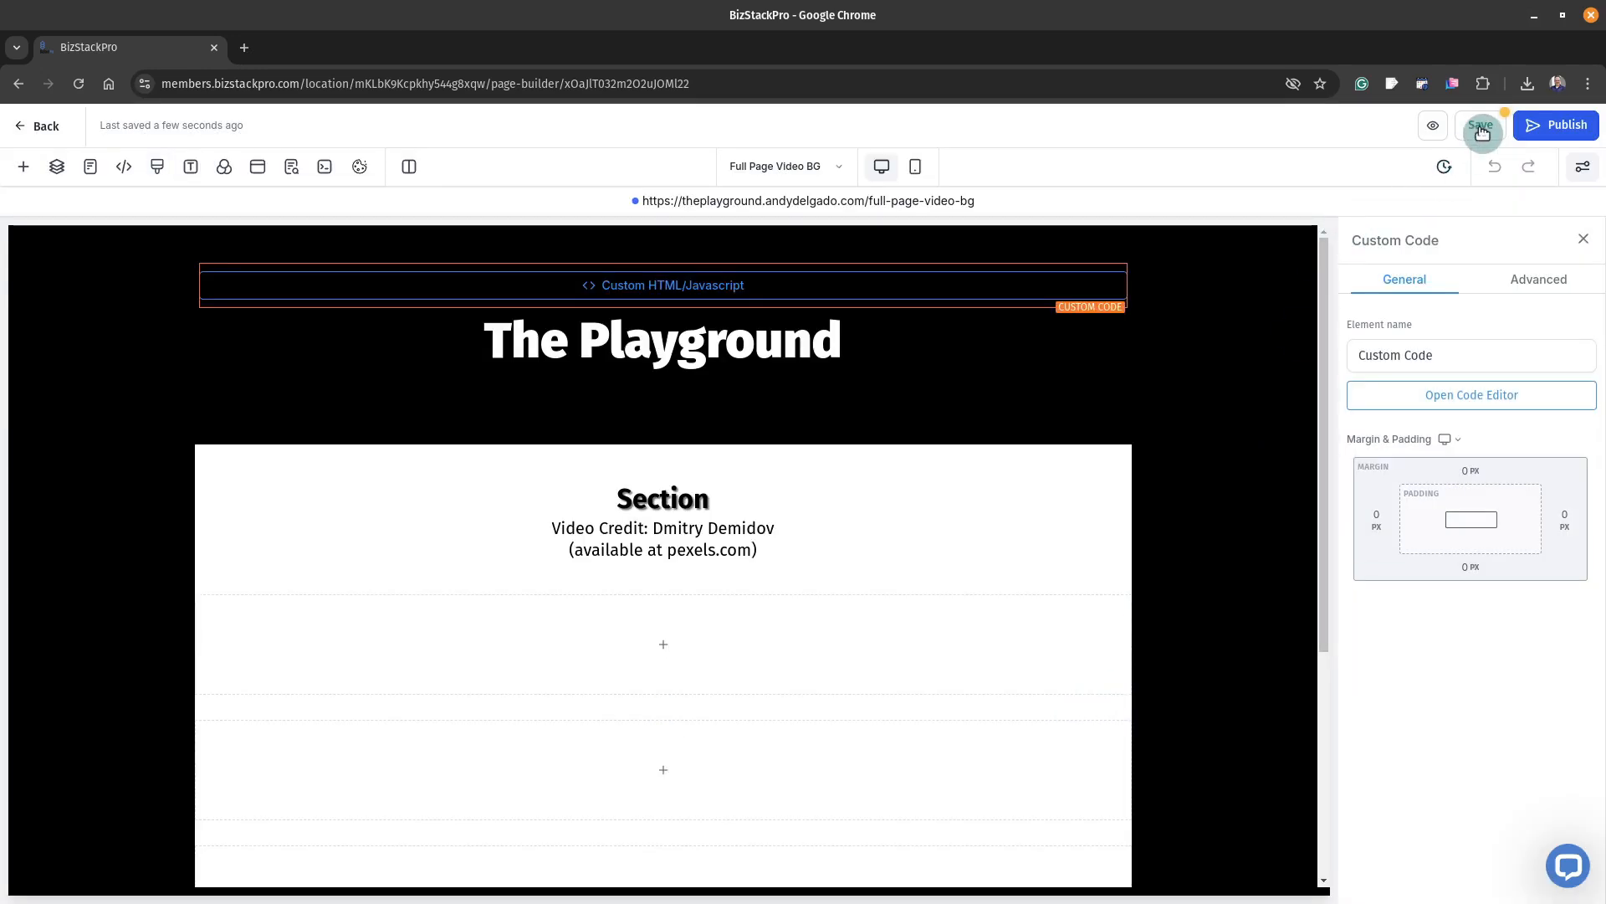
pyautogui.click(1480, 128)
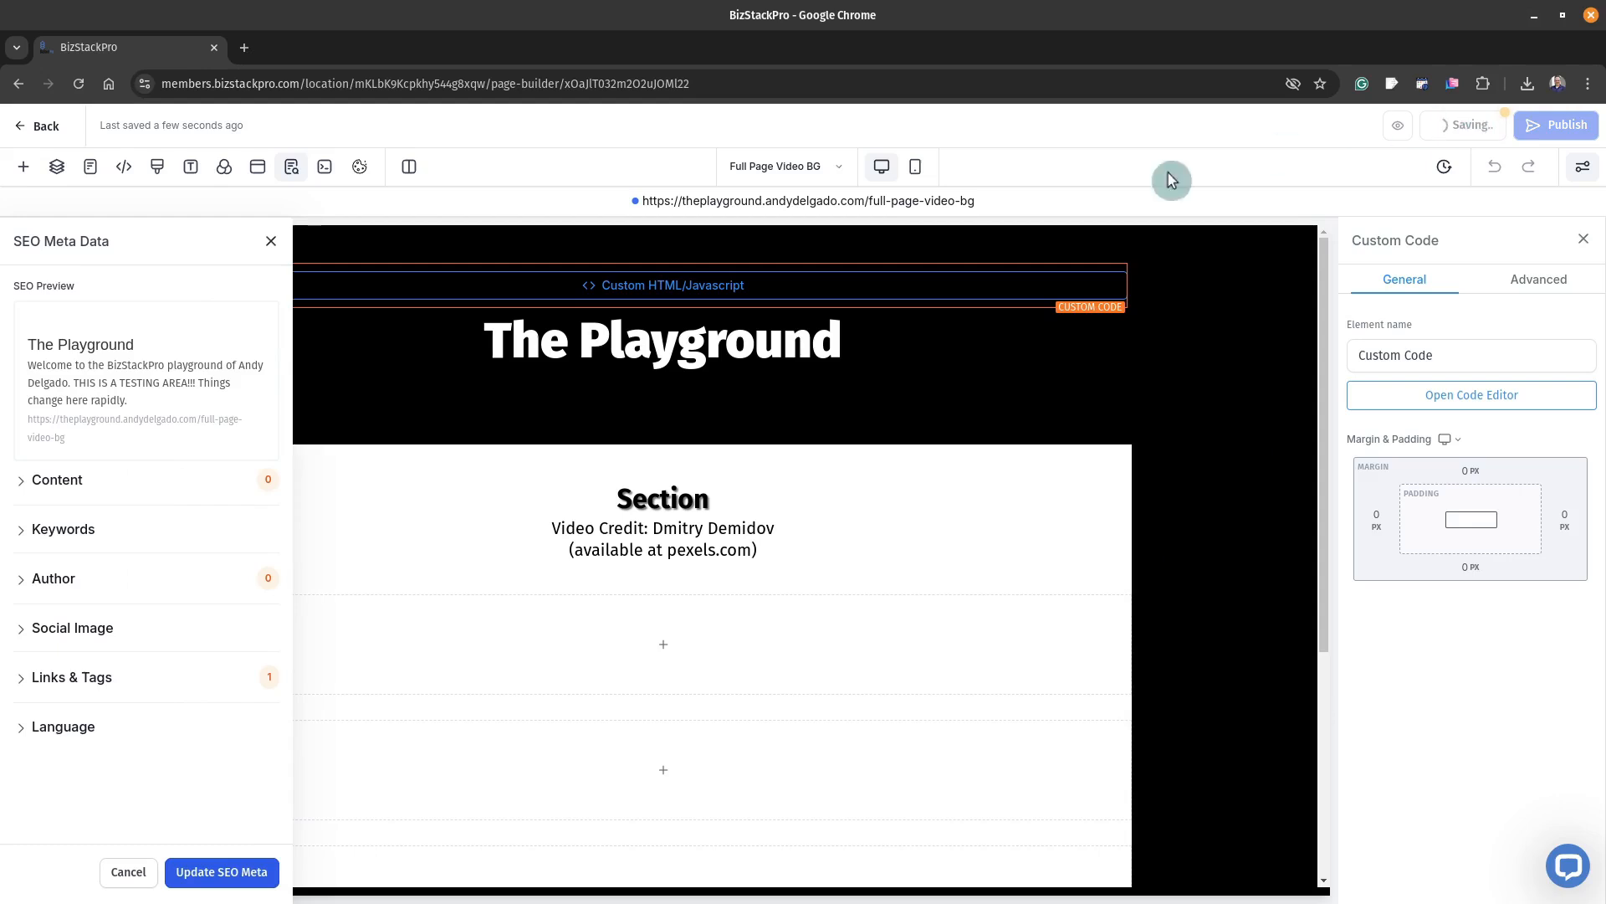
pyautogui.click(130, 873)
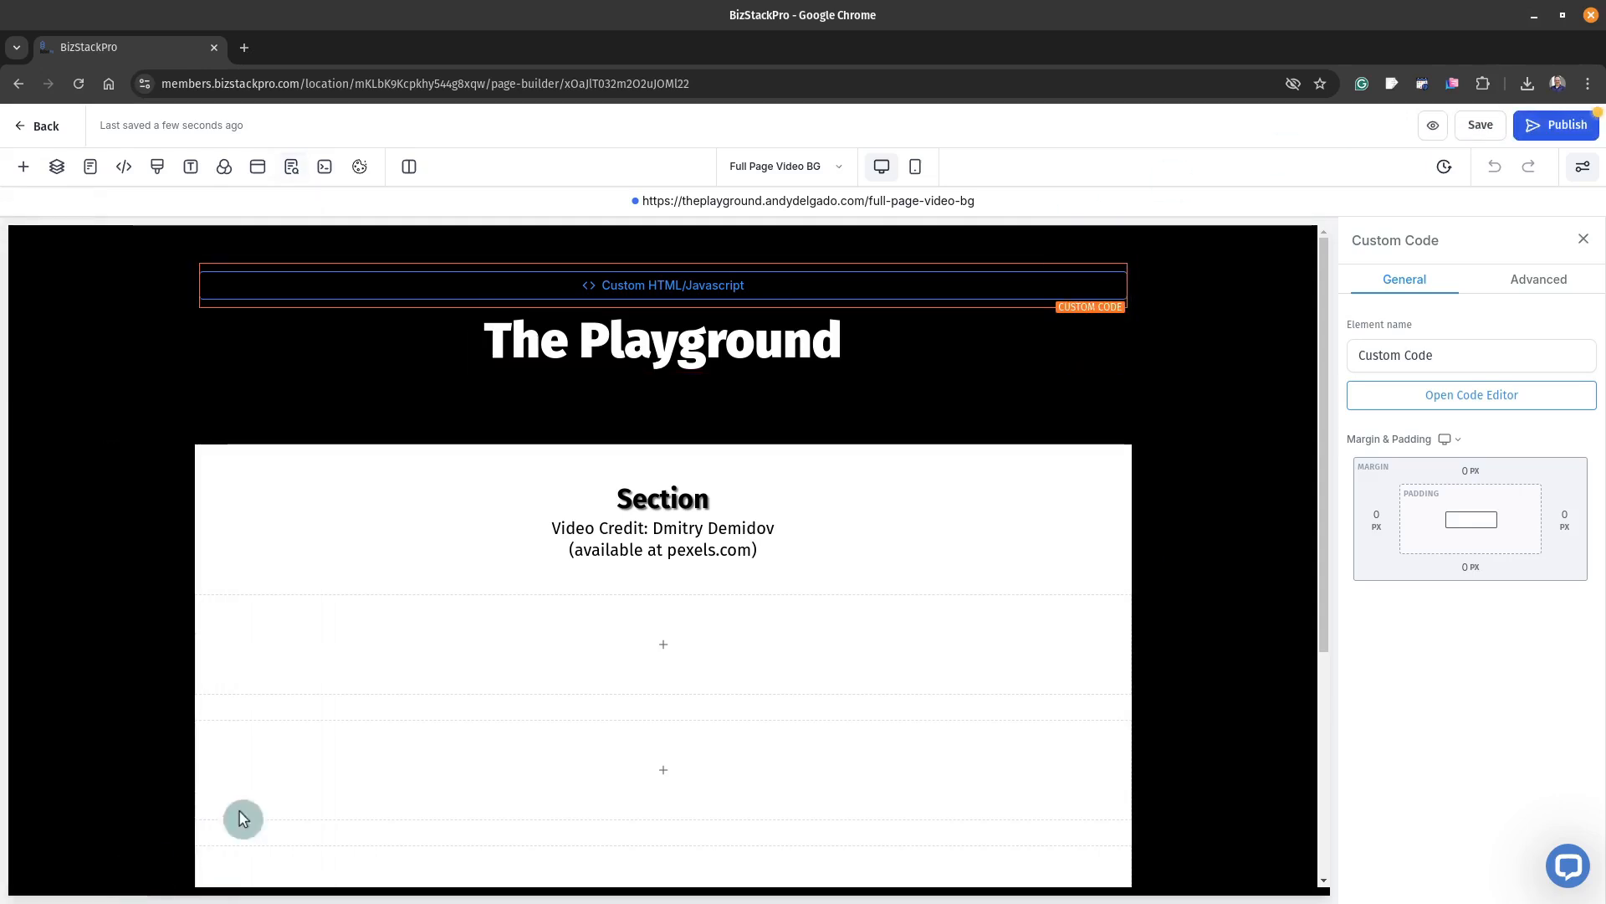
# Step: Preview the page and examine how the full-page background video behaves while the content scrolls
pyautogui.click(1436, 129)
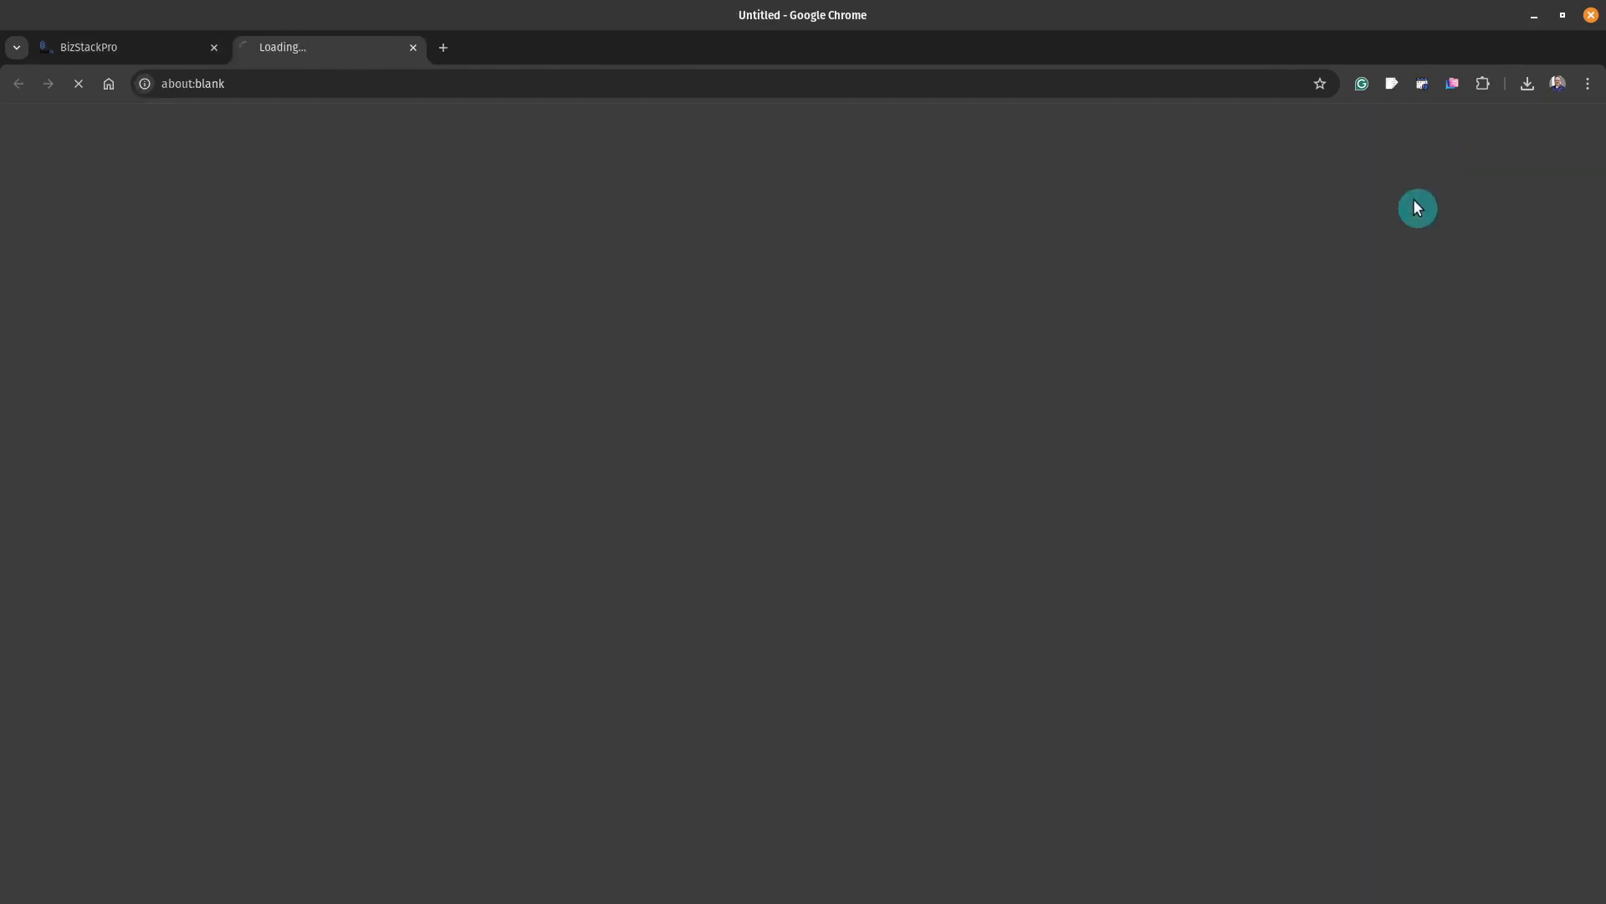
pyautogui.scroll(-2, 463, 498)
pyautogui.scroll(2, 464, 498)
pyautogui.scroll(-2, 464, 498)
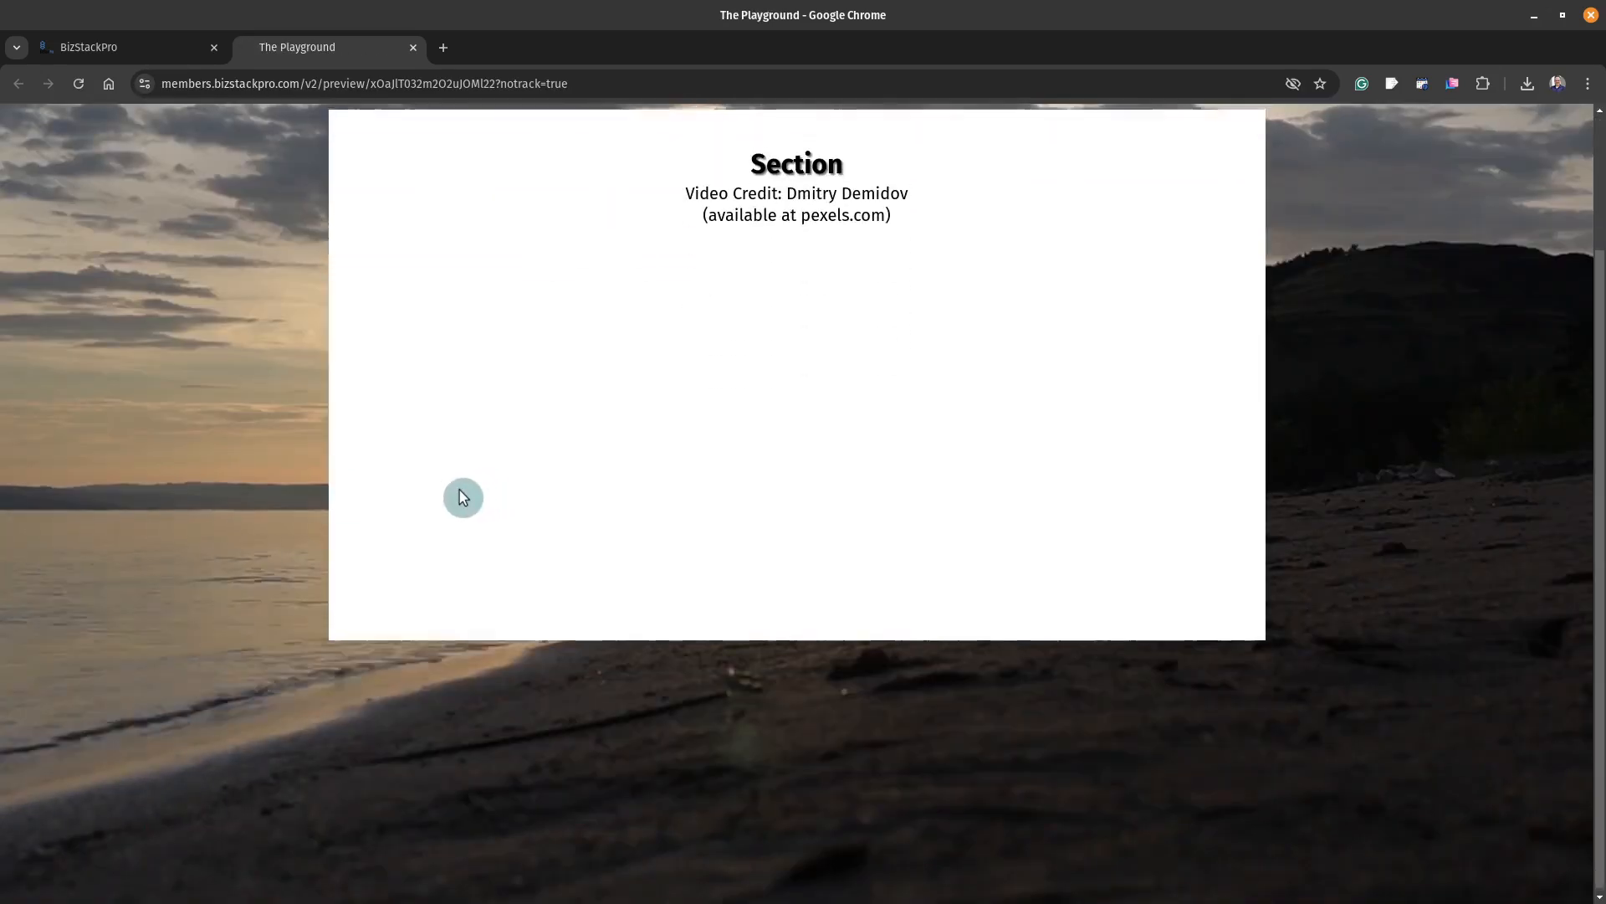
pyautogui.scroll(2, 463, 497)
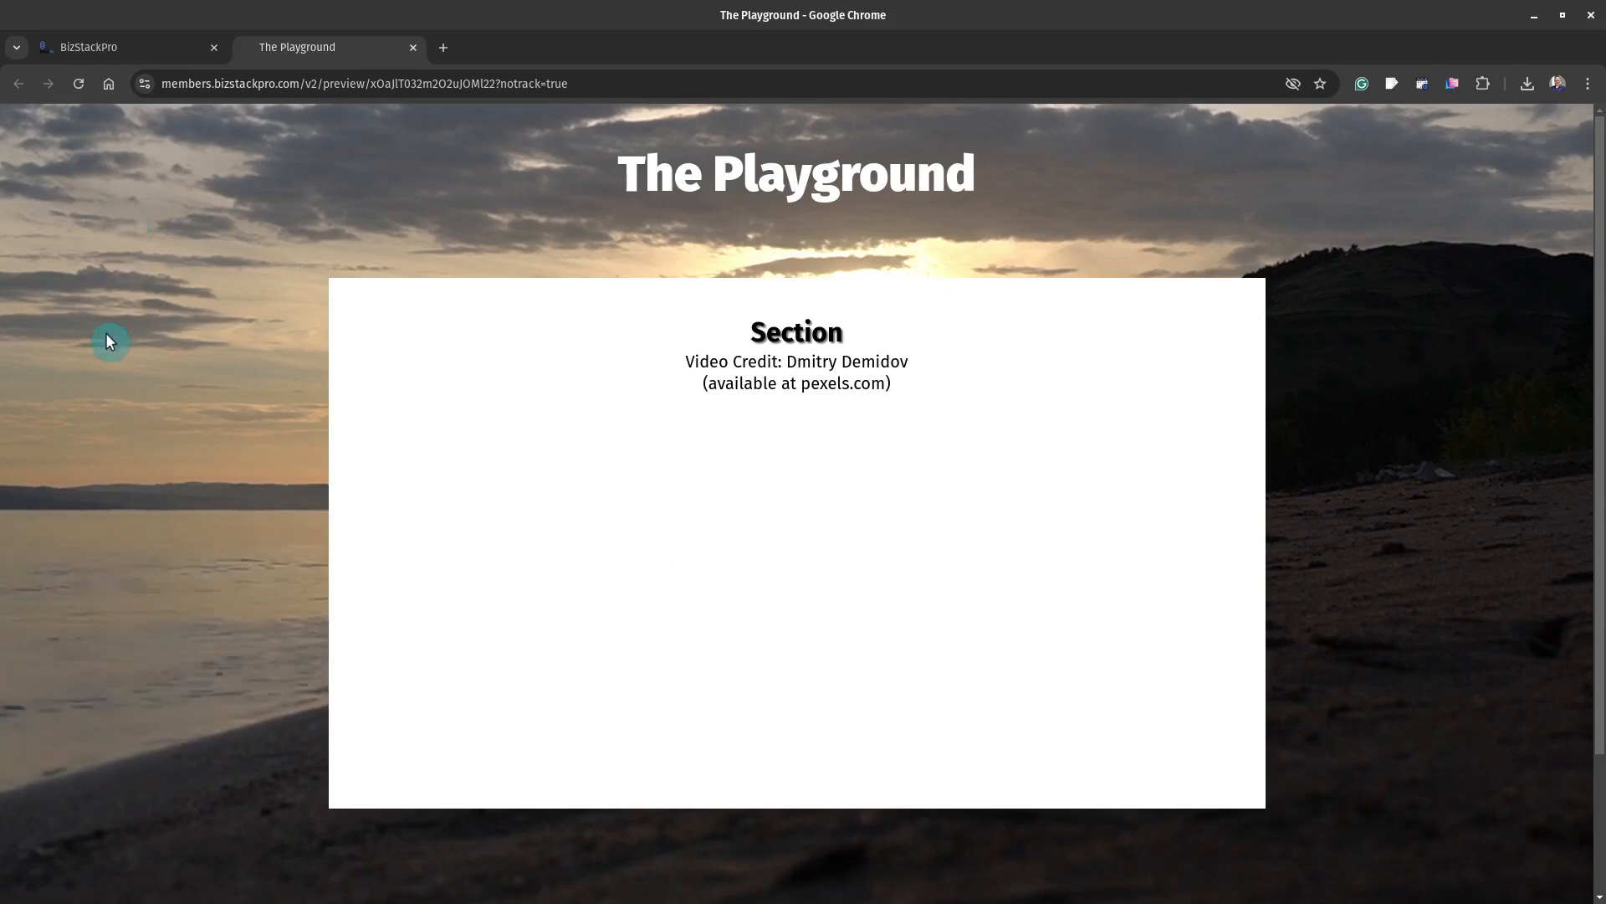
pyautogui.scroll(-2, 159, 277)
pyautogui.scroll(2, 159, 277)
pyautogui.scroll(-2, 159, 277)
pyautogui.scroll(1, 159, 277)
pyautogui.scroll(-1, 161, 287)
pyautogui.scroll(2, 162, 286)
pyautogui.scroll(-1, 161, 286)
pyautogui.scroll(1, 161, 286)
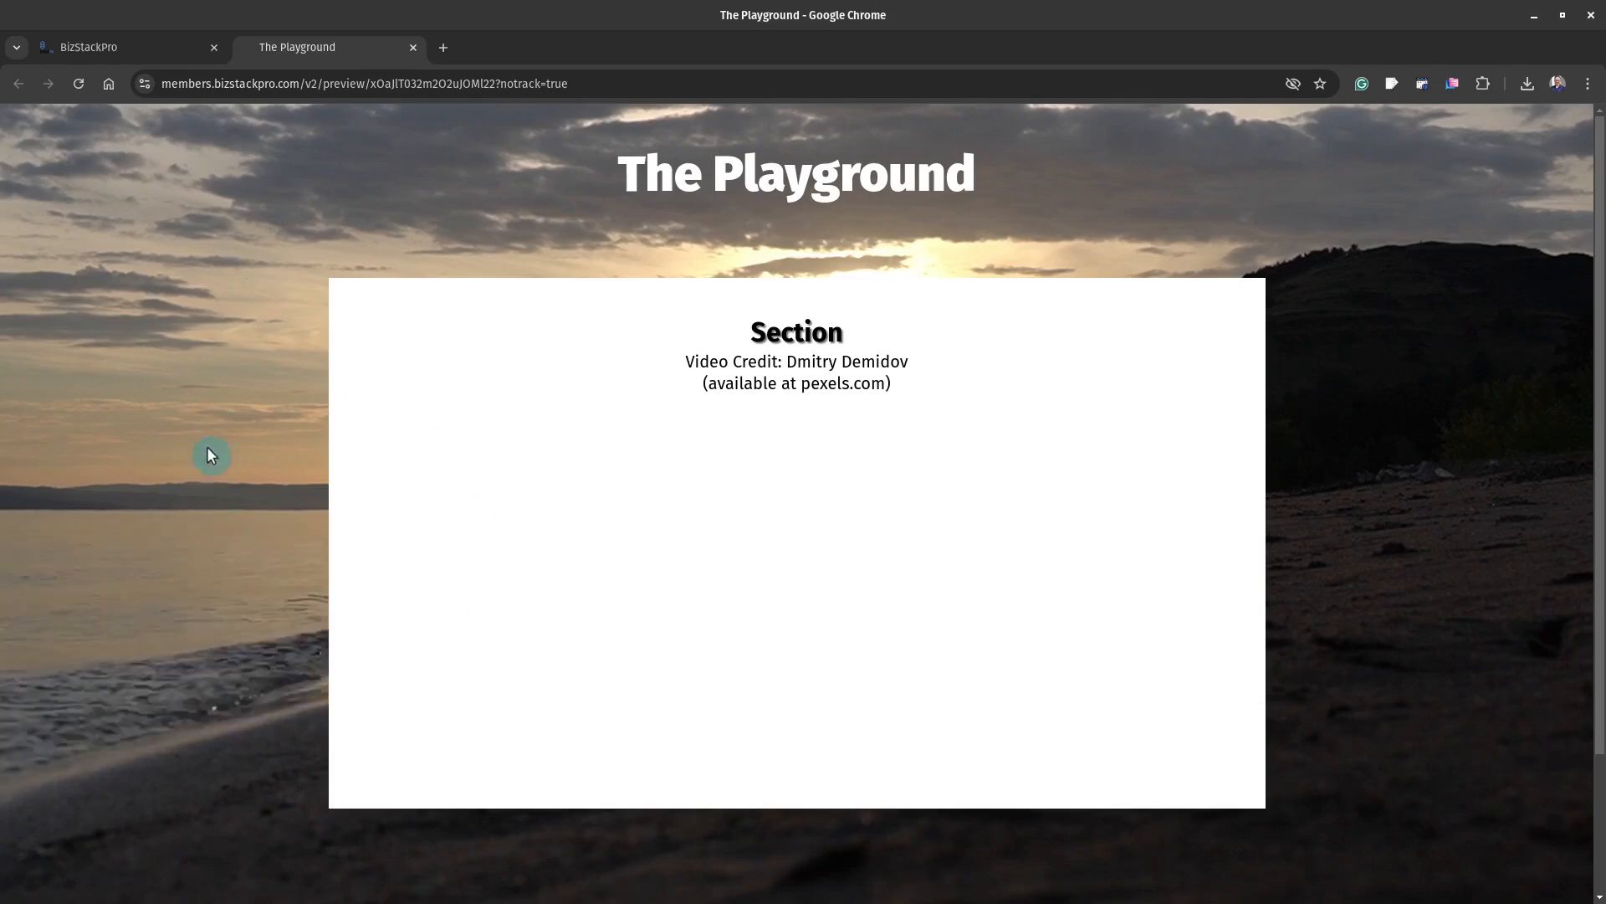
pyautogui.scroll(-2, 605, 564)
pyautogui.scroll(2, 606, 566)
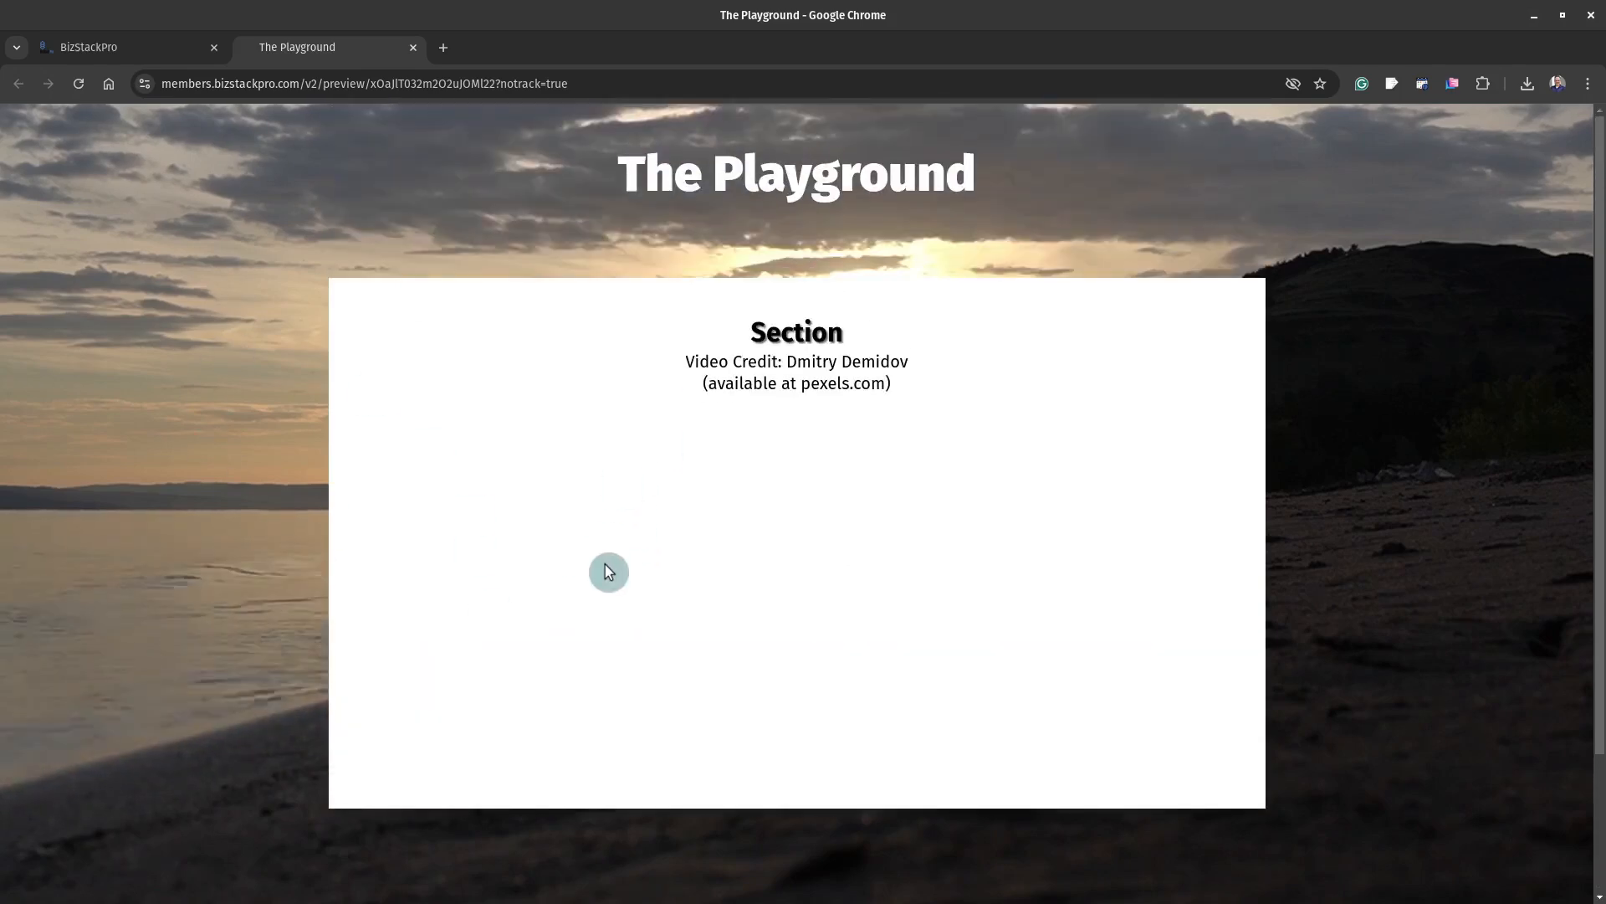